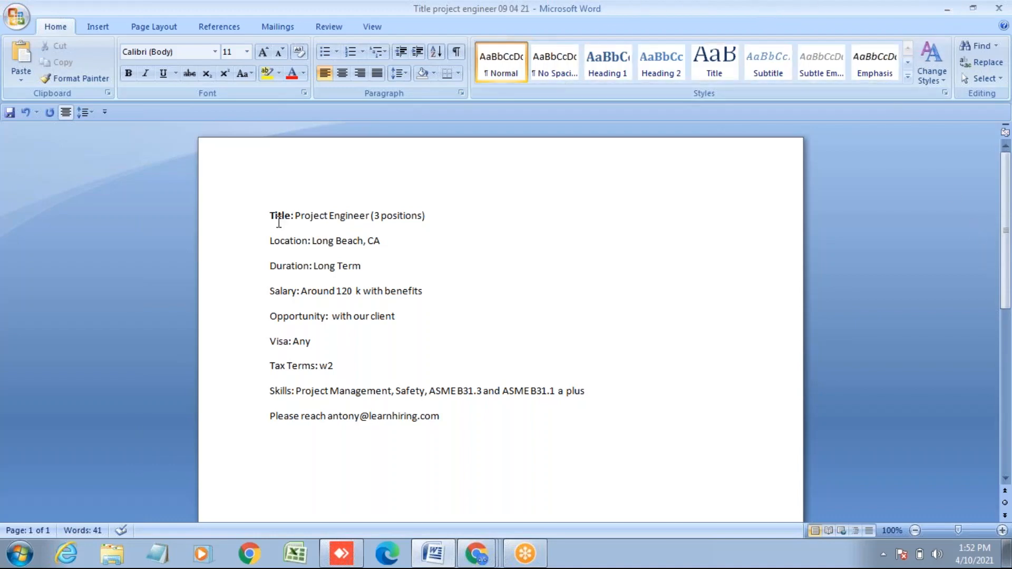
- Select the whole nine-line job description in Word and bring up Chrome's open windows
left_click_drag(270, 215, 540, 421)
left_click(325, 266)
right_click(324, 267)
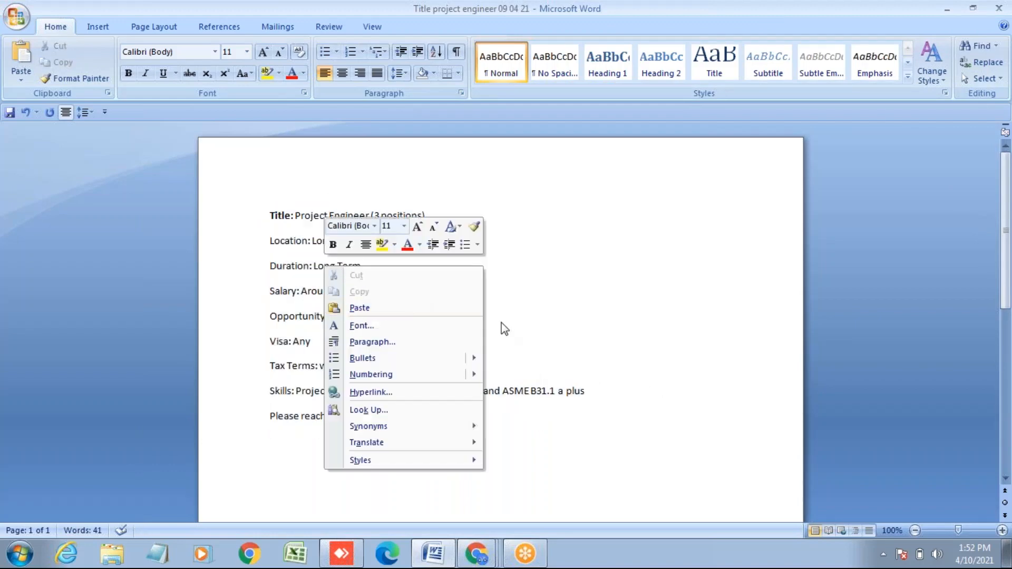
key("Escape")
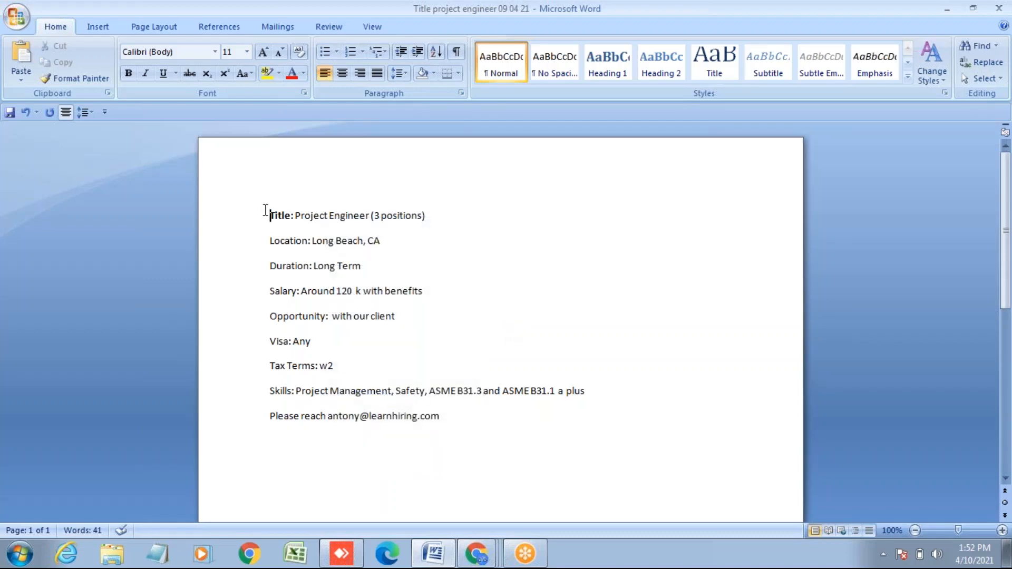
left_click_drag(269, 214, 497, 420)
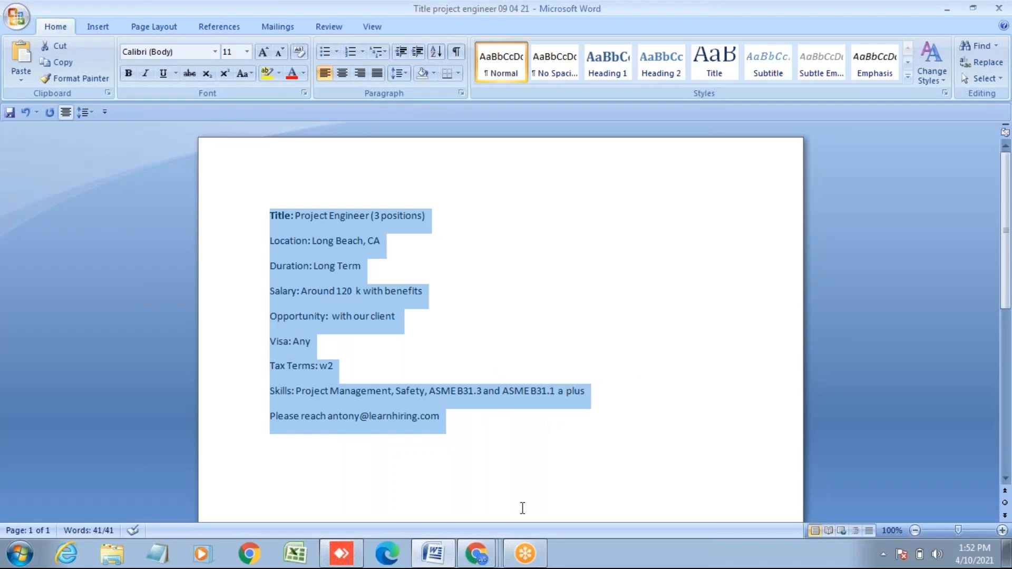
mouse_move(519, 558)
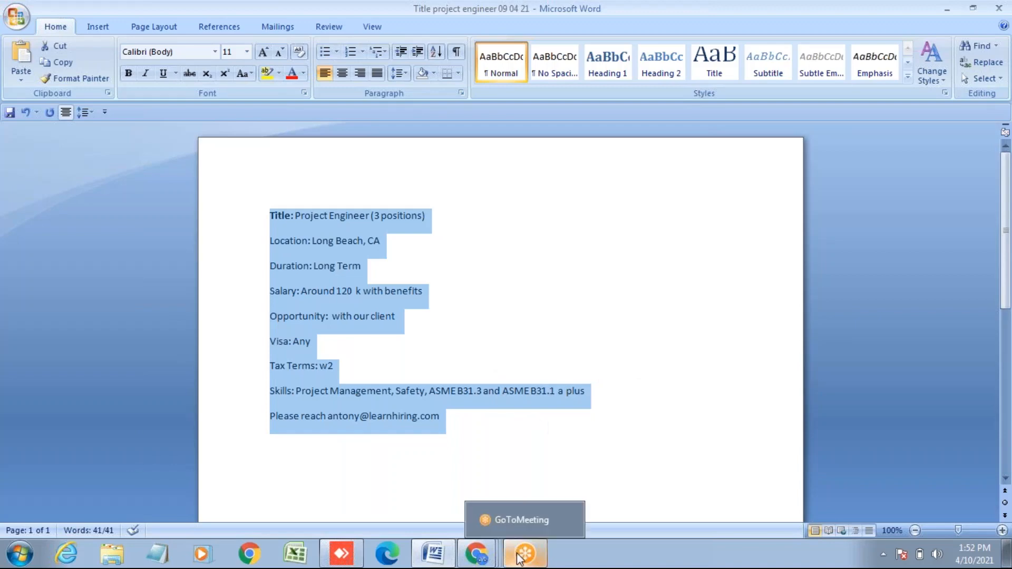
left_click(476, 554)
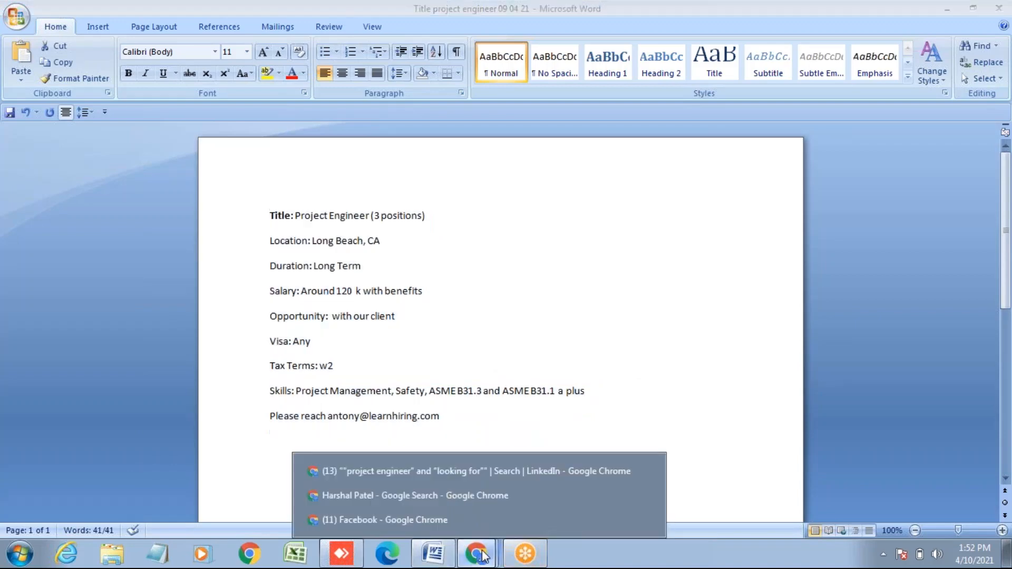
- Switch to the Facebook window and go to Jobs from the expanded sidebar shortcuts
left_click(458, 522)
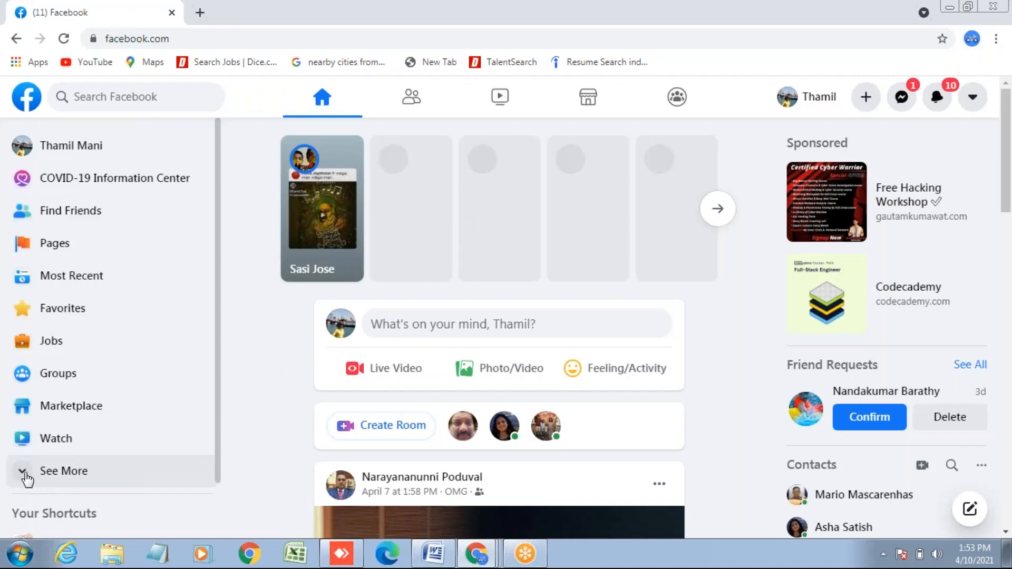
left_click(26, 474)
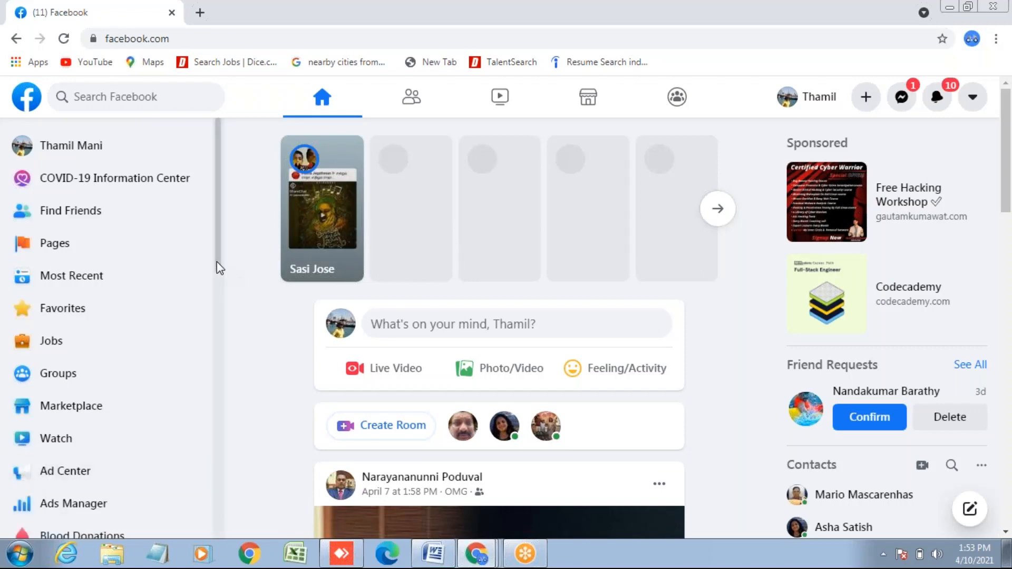
left_click_drag(216, 265, 214, 310)
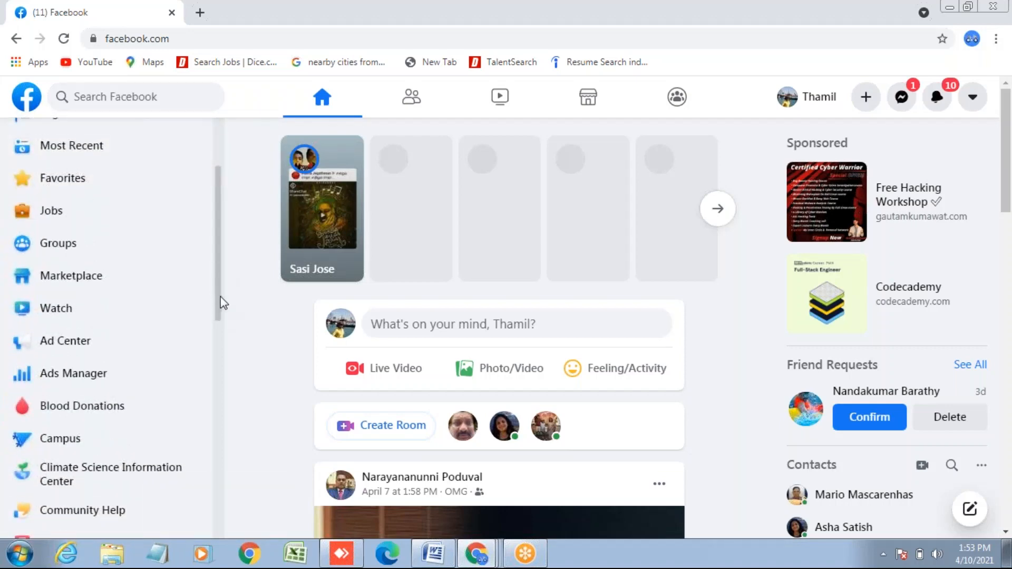
left_click_drag(220, 301, 215, 497)
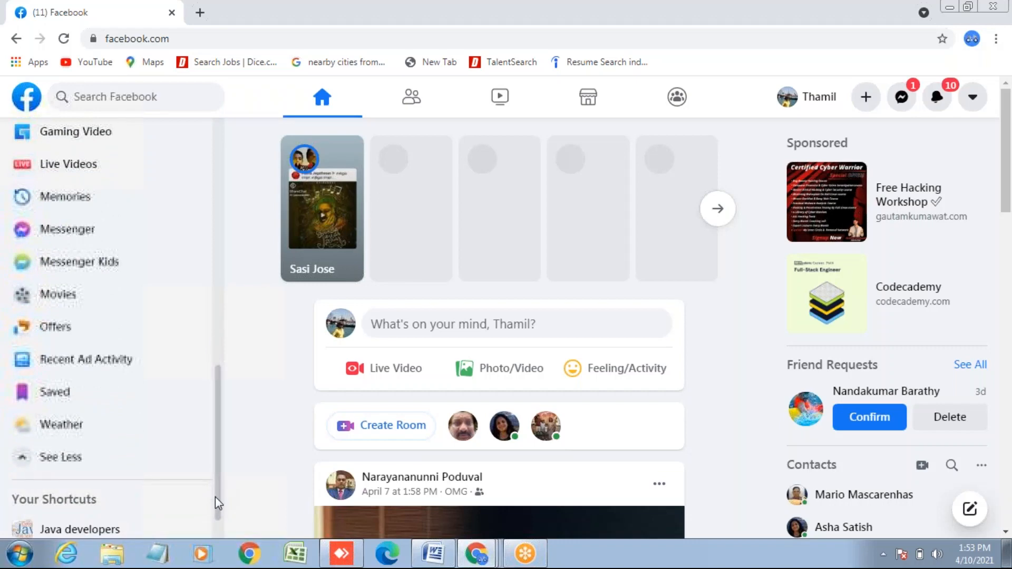
left_click_drag(215, 496, 215, 289)
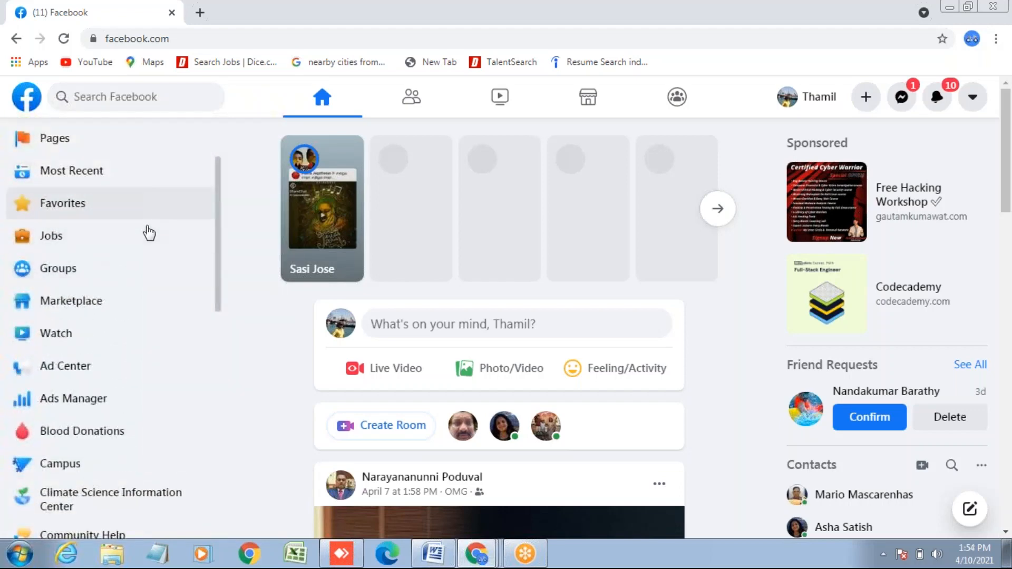
left_click(121, 245)
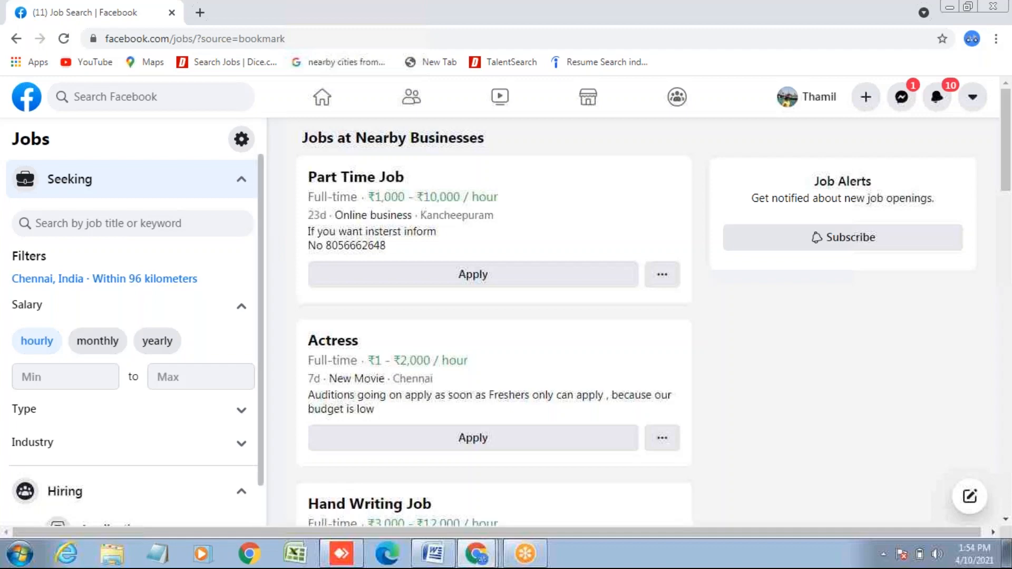
- Start a new post from the + Create menu over the Jobs page
left_click(868, 103)
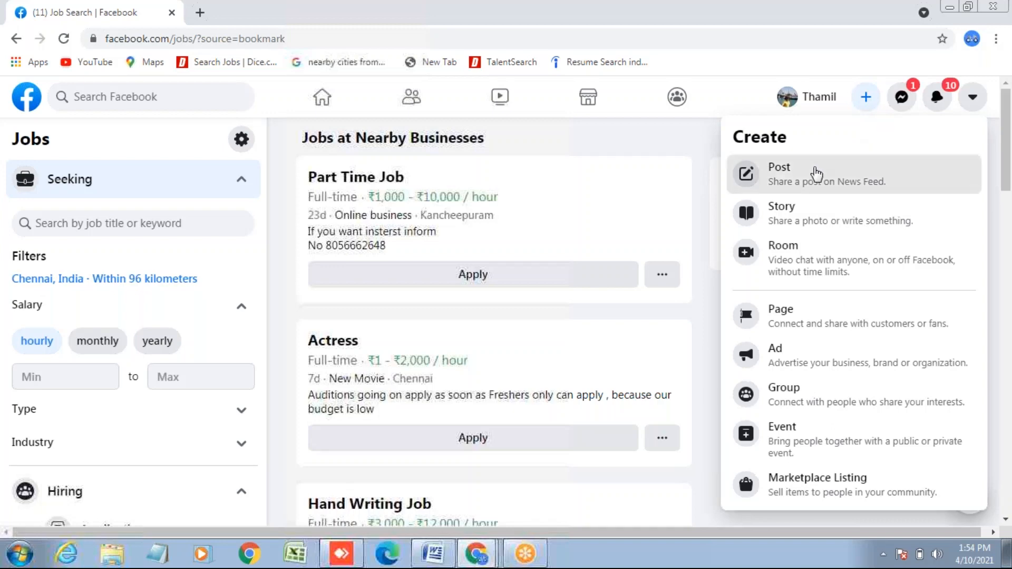
left_click(816, 174)
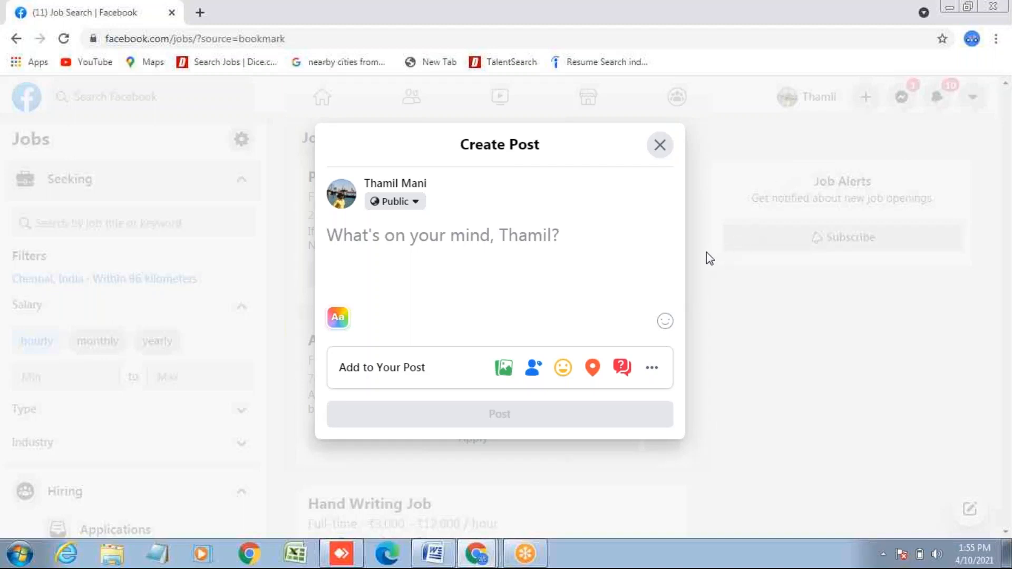
left_click(415, 203)
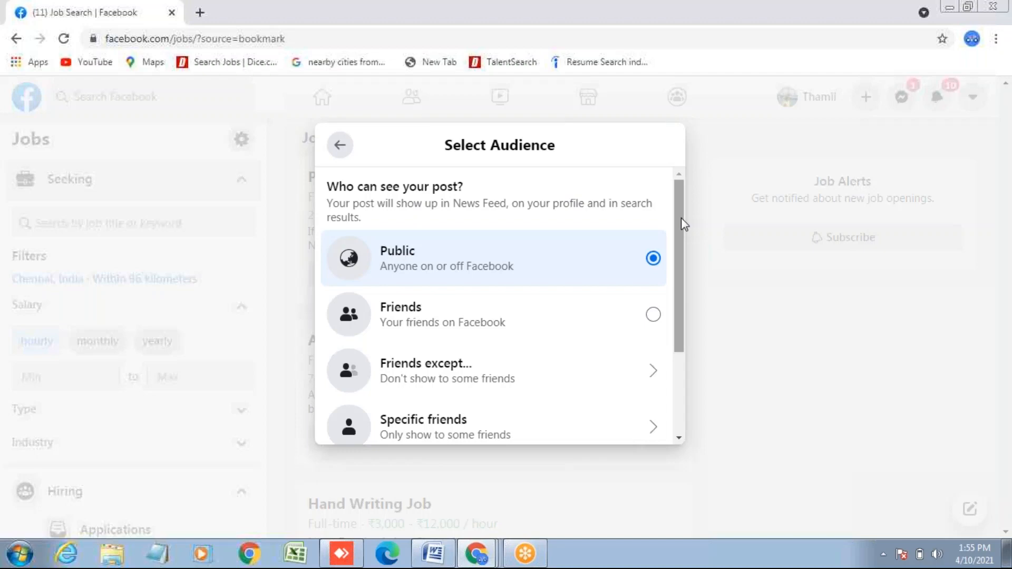
left_click(653, 259)
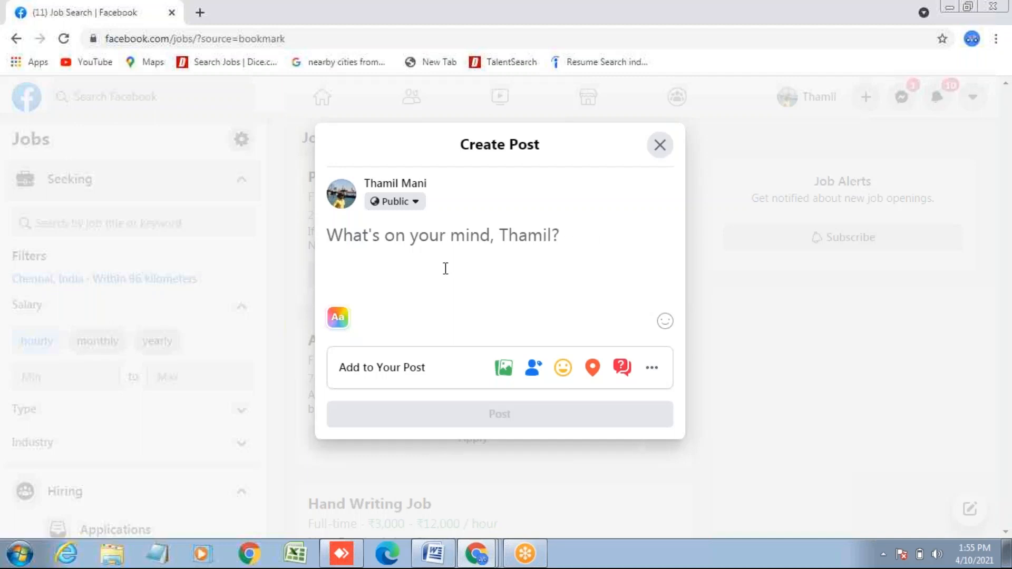
- Paste the copied Project Engineer job description into the post box
right_click(331, 240)
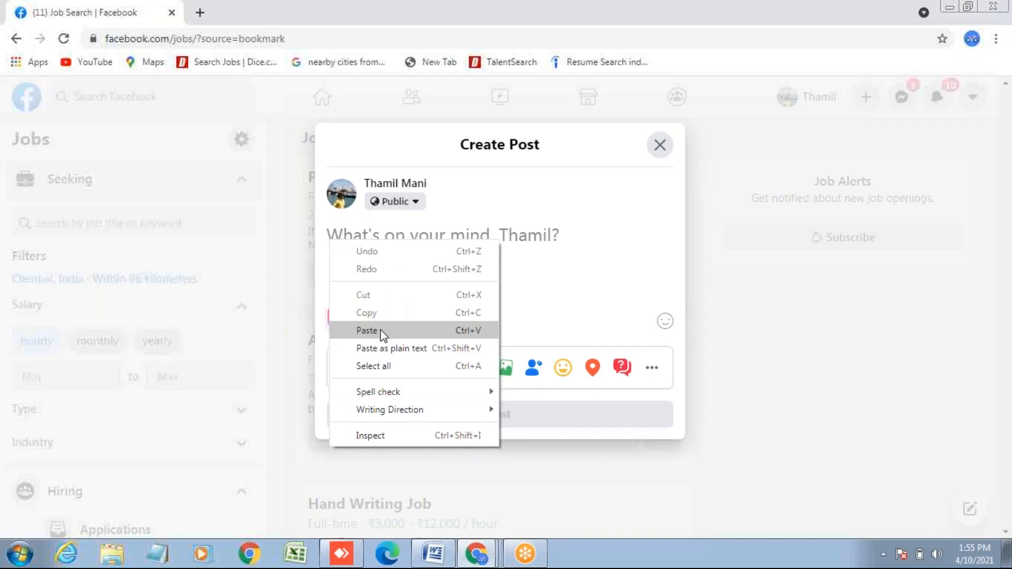
left_click(366, 330)
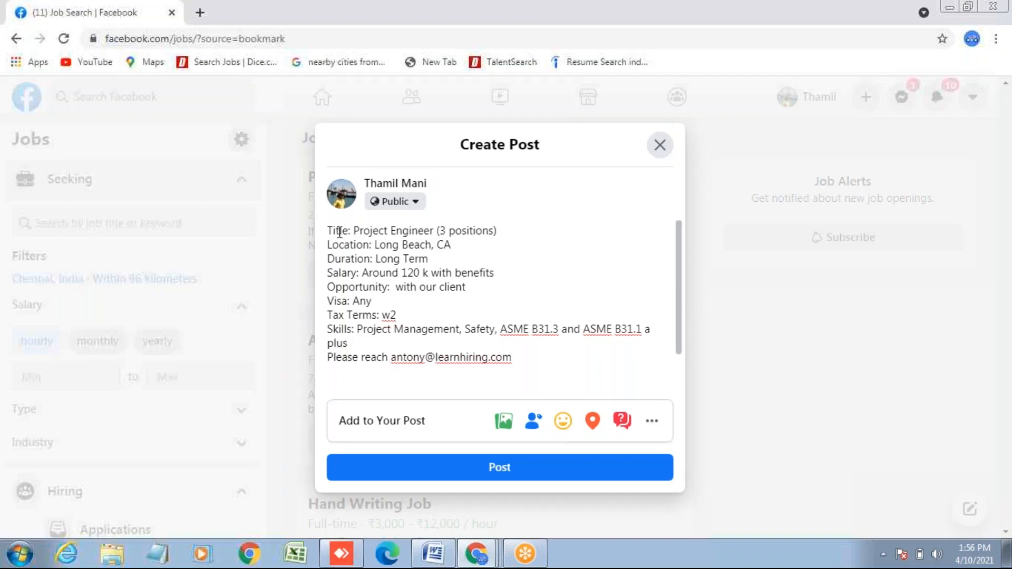
double_click(328, 230)
left_click(327, 232)
scroll(328, 361, "down", 1)
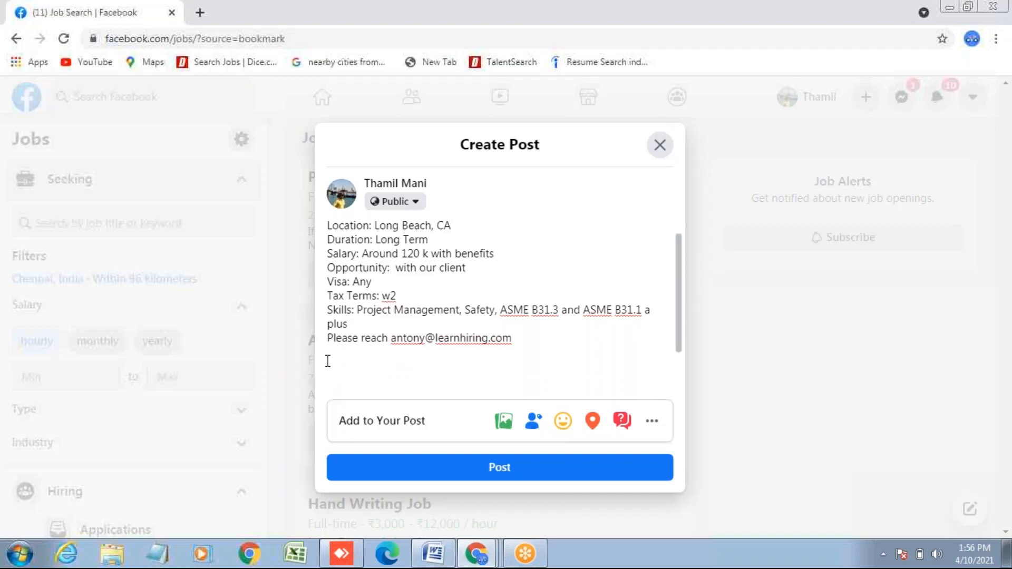
key("Return")
key("Return")
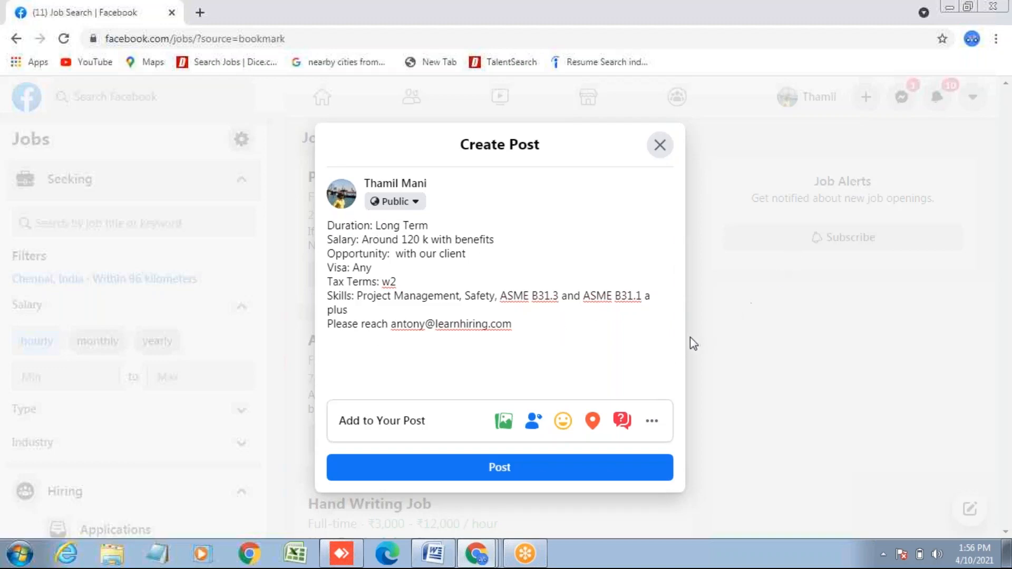
- Add a 'Hi,' greeting line above the Title line
left_click_drag(678, 342, 678, 239)
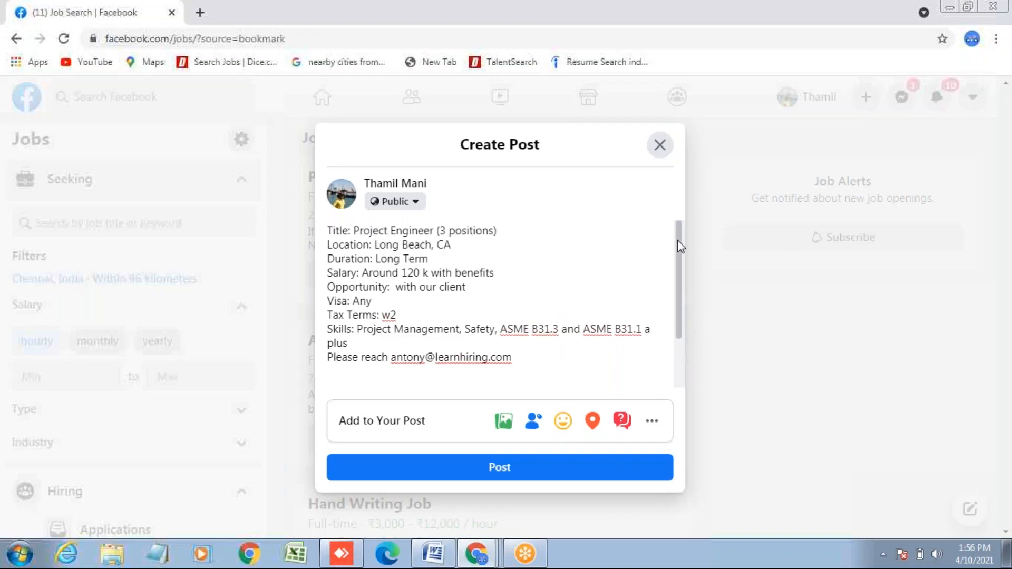
left_click(388, 230)
key("Left")
key("Left")
key("Left")
key("Left")
key("Left")
key("Left")
key("Left")
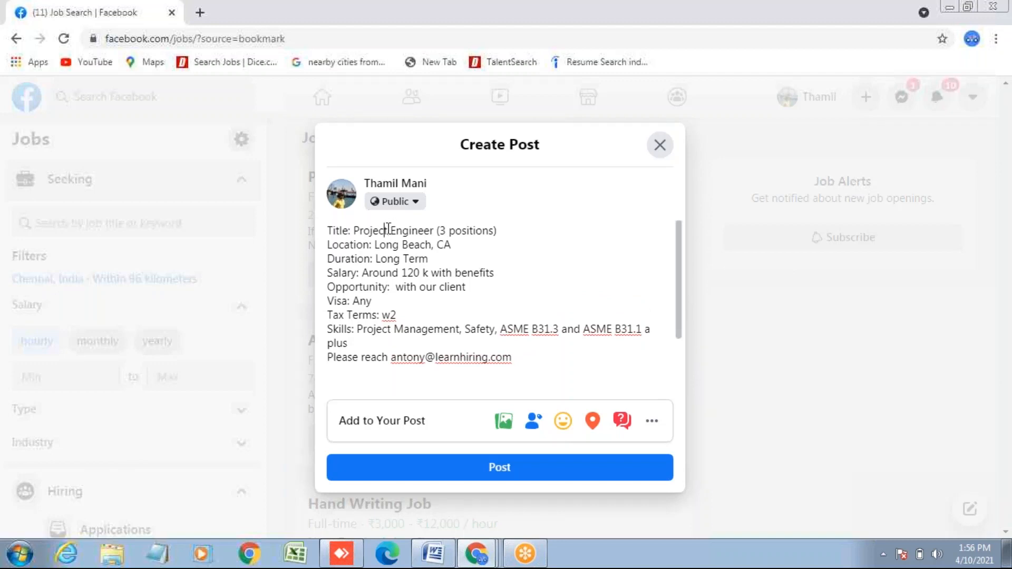
key("Left")
key("Left")
key("Left")
key("Left")
key("Left")
key("Left")
key("Return")
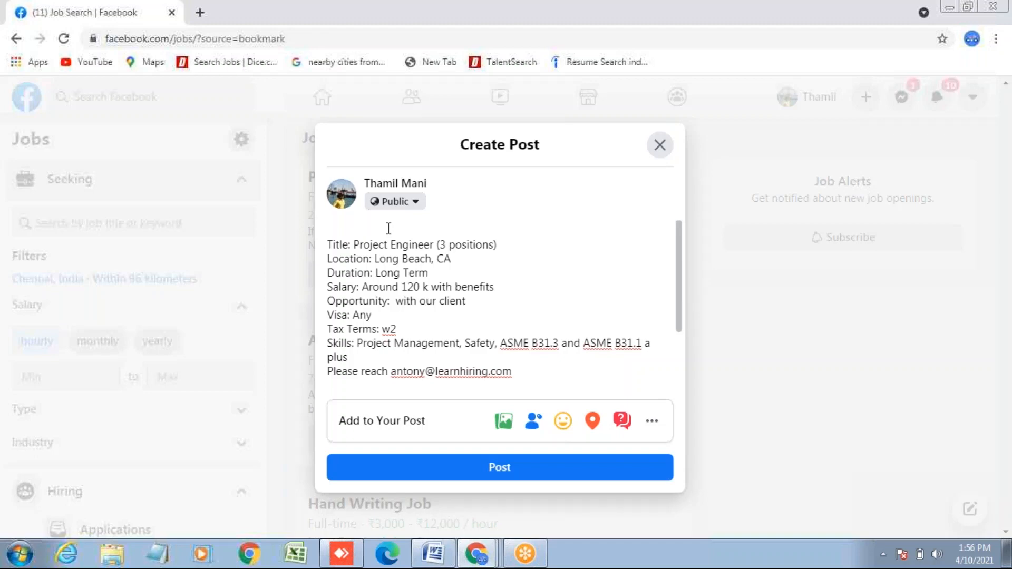
type("Hi,")
- Add the line 'We need 3 Project Engineers' below the greeting
key("Return")
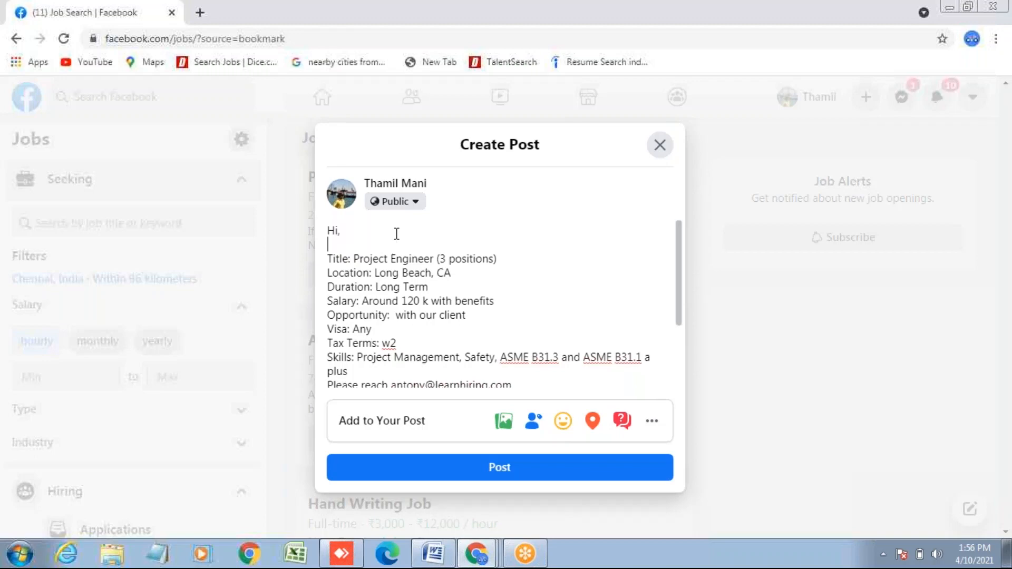
type("W")
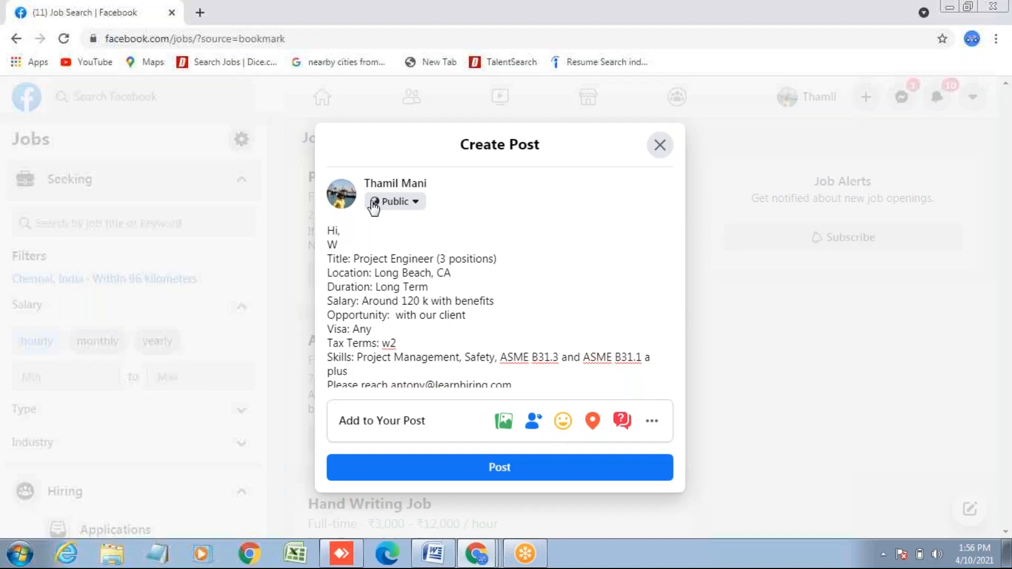
type("e need 3 Project")
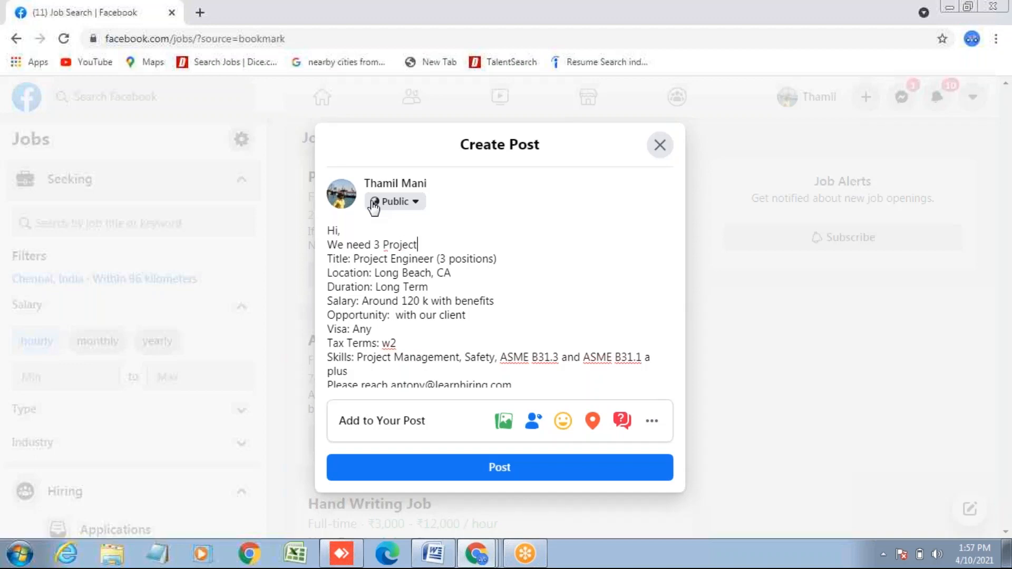
type(" Engineers")
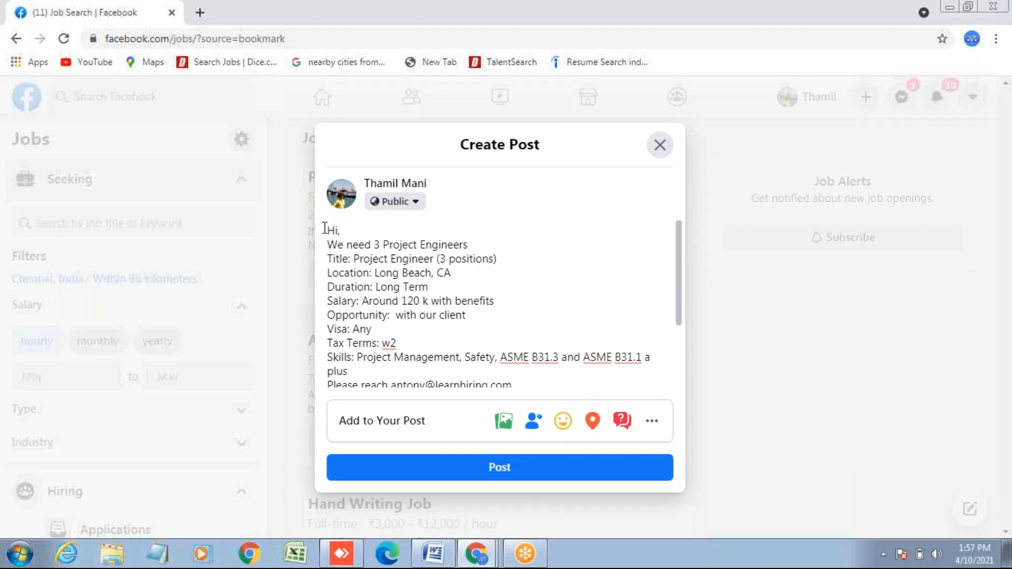
left_click(325, 229)
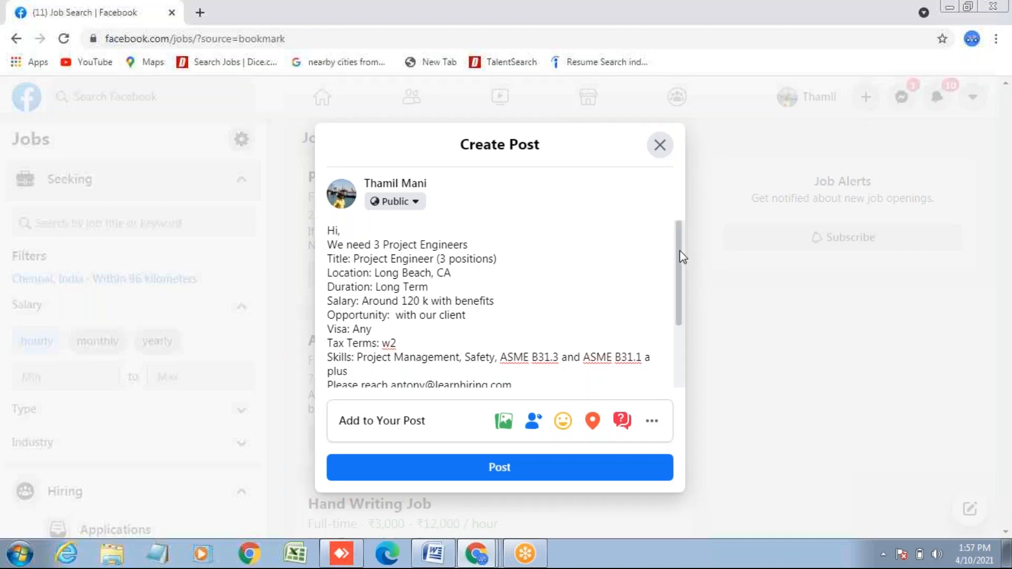
scroll(679, 251, "down", 1)
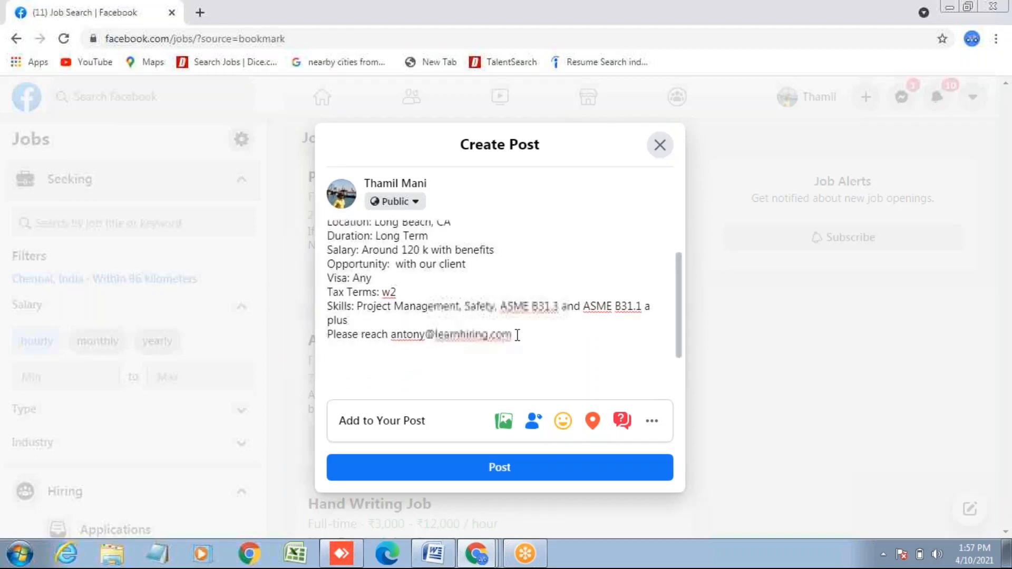
left_click_drag(514, 334, 321, 224)
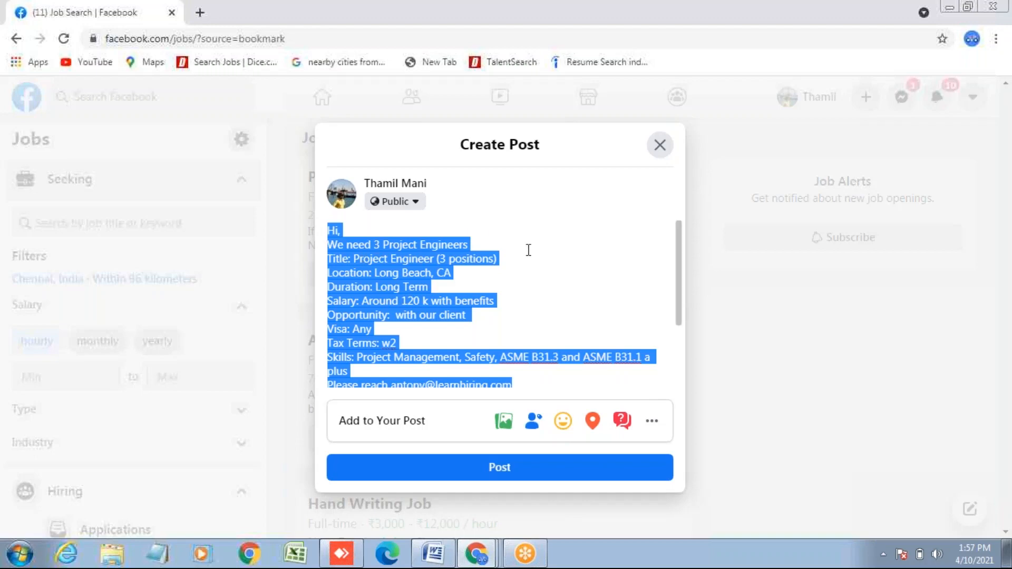
- Extend that line with 'please share your Resume along with contact details'
left_click(485, 240)
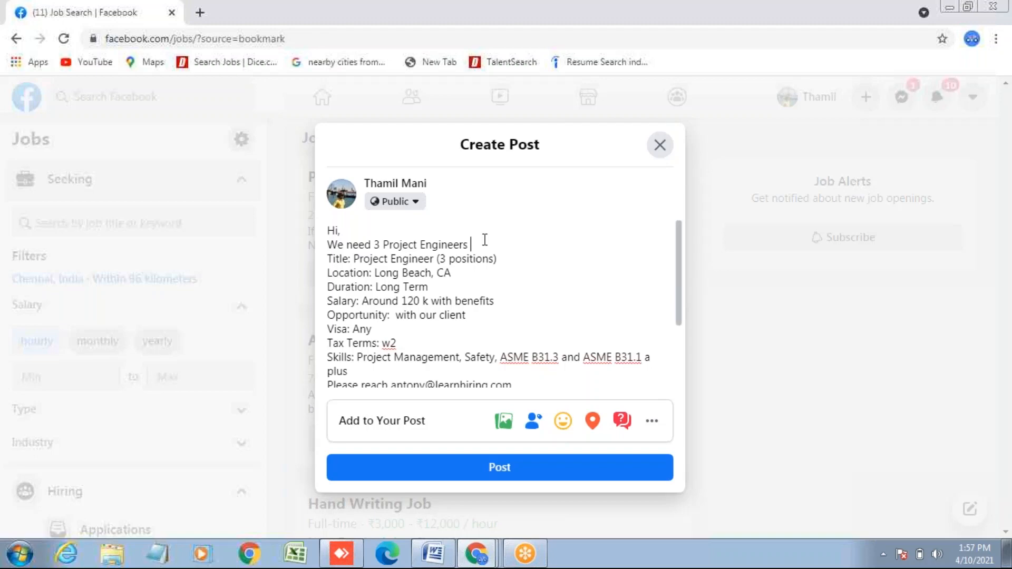
type("please shate")
key("BackSpace")
key("BackSpace")
key("BackSpace")
type("re your Resume")
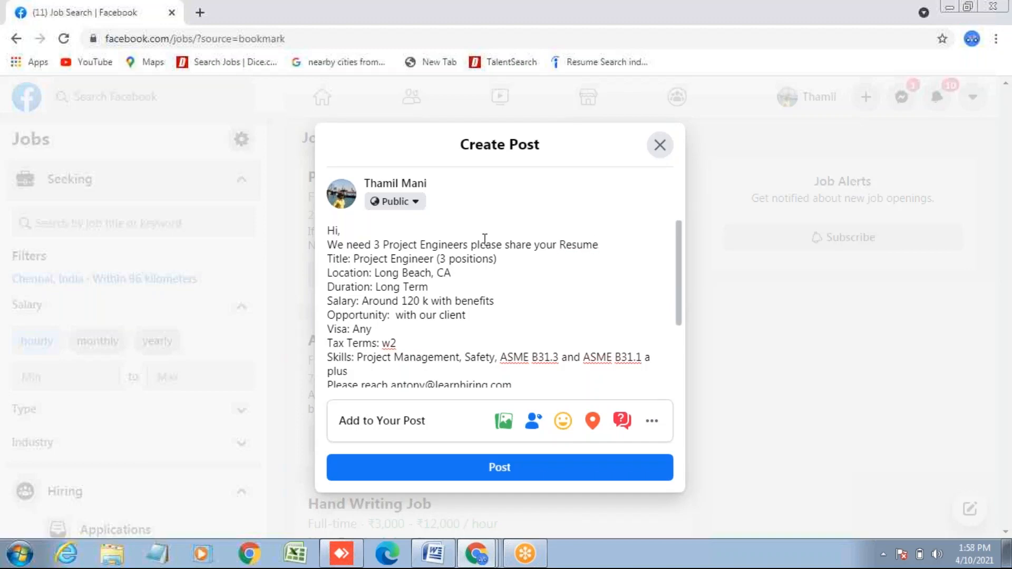
type(" along with conta")
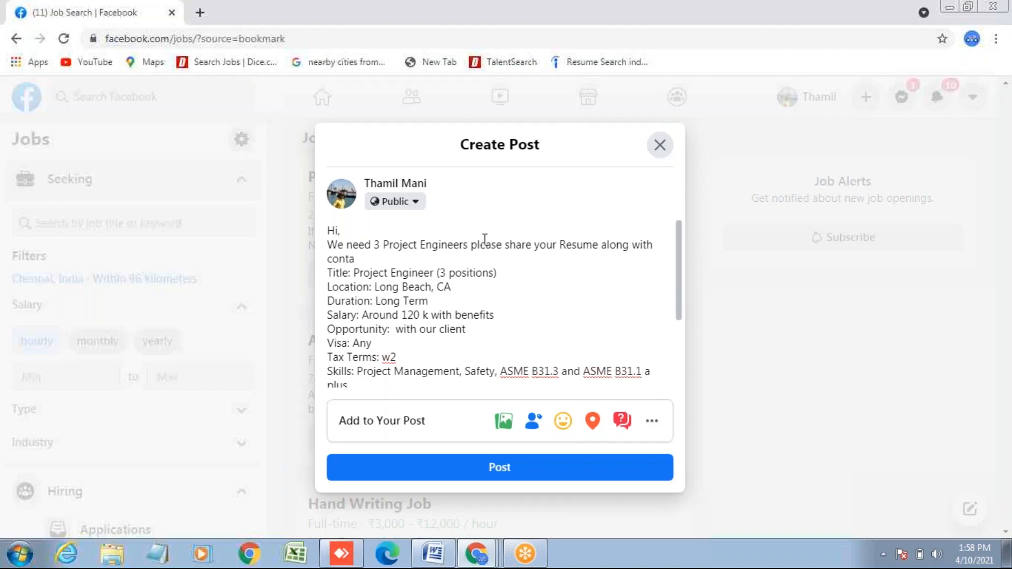
type("ct details")
- Copy the full post text and publish the Project Engineers job post
left_click(328, 227)
left_click_drag(681, 270, 680, 316)
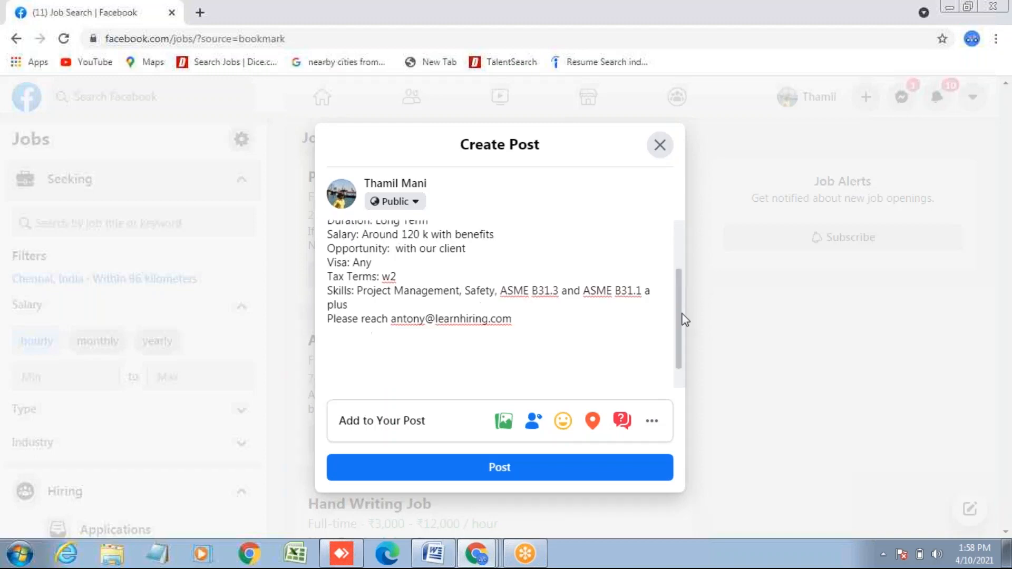
left_click_drag(521, 317, 314, 228)
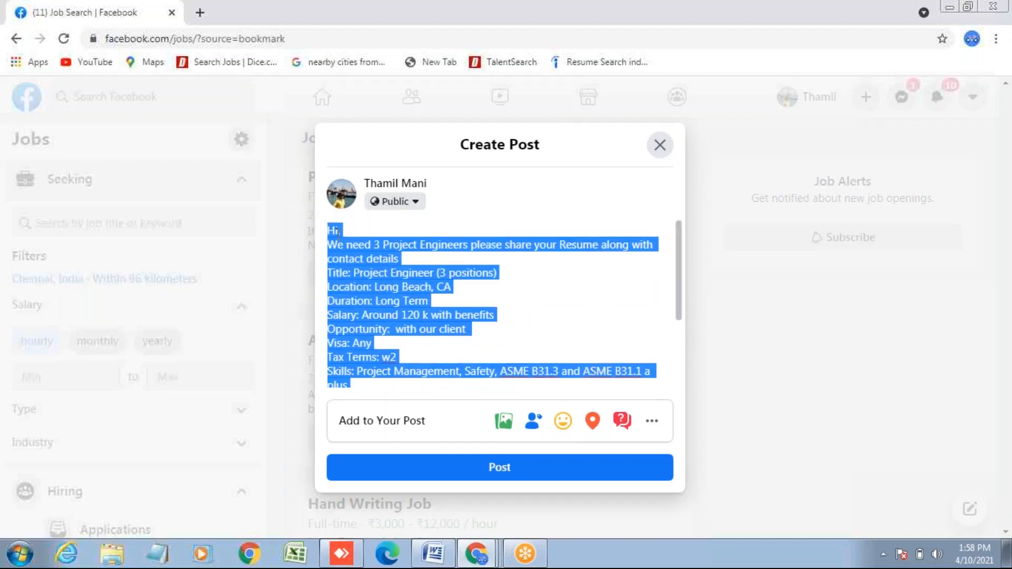
right_click(367, 270)
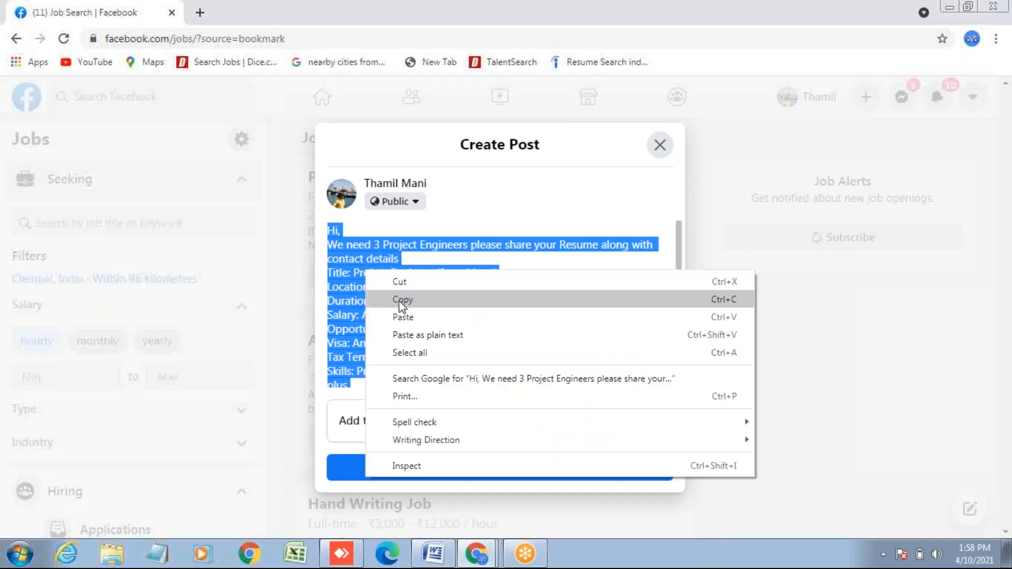
left_click(402, 299)
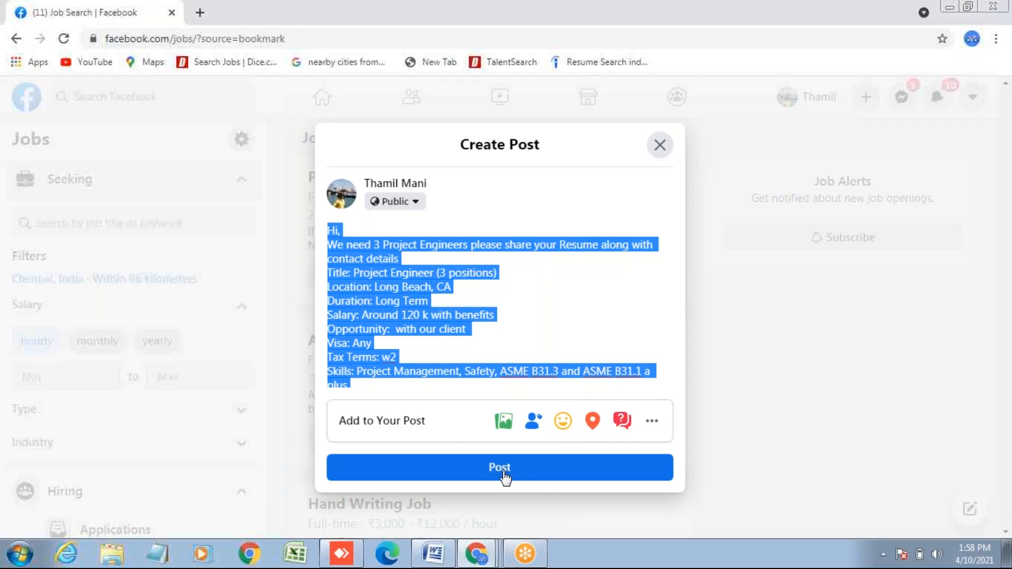
left_click(503, 473)
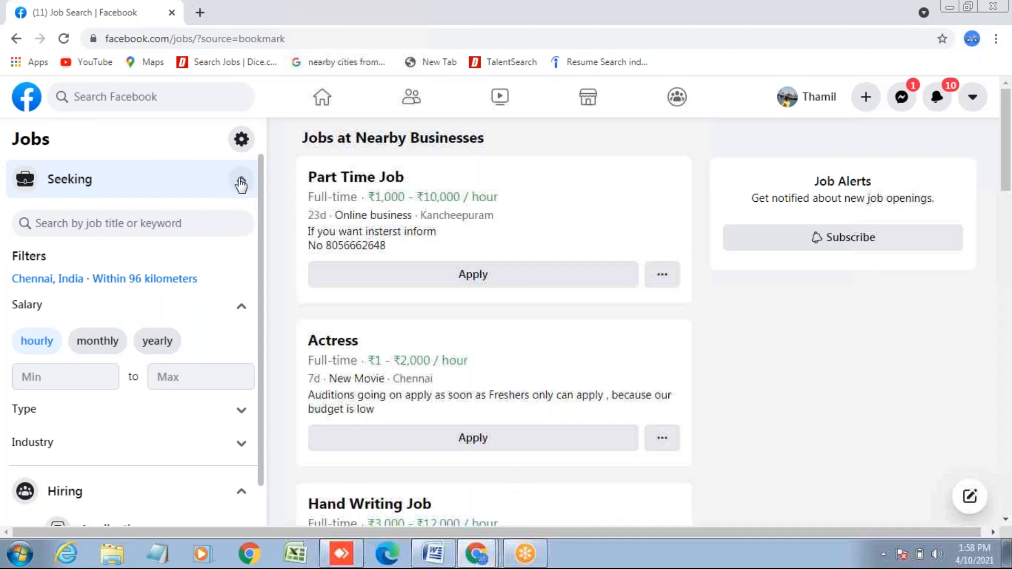
- Collapse the Seeking section and start a new job listing under Hiring
left_click(240, 183)
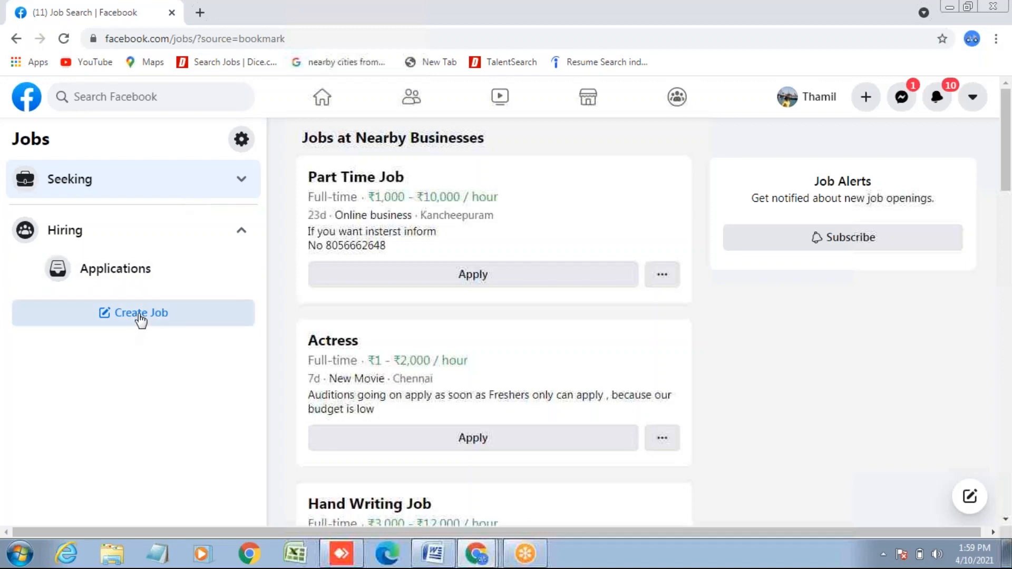
left_click(140, 316)
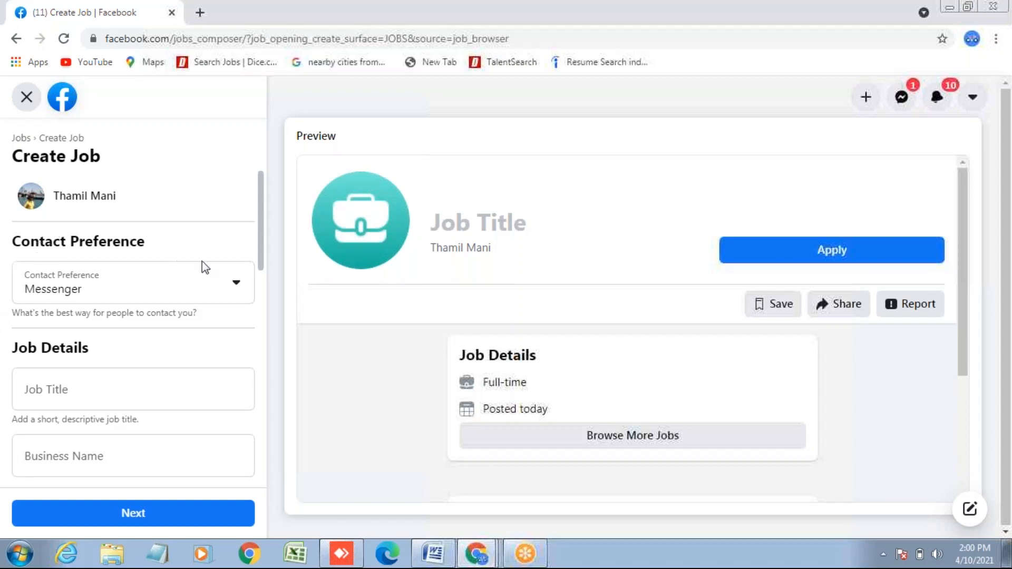
- Switch the contact preference to Email and enter the recruiter's e-mail address
left_click(237, 285)
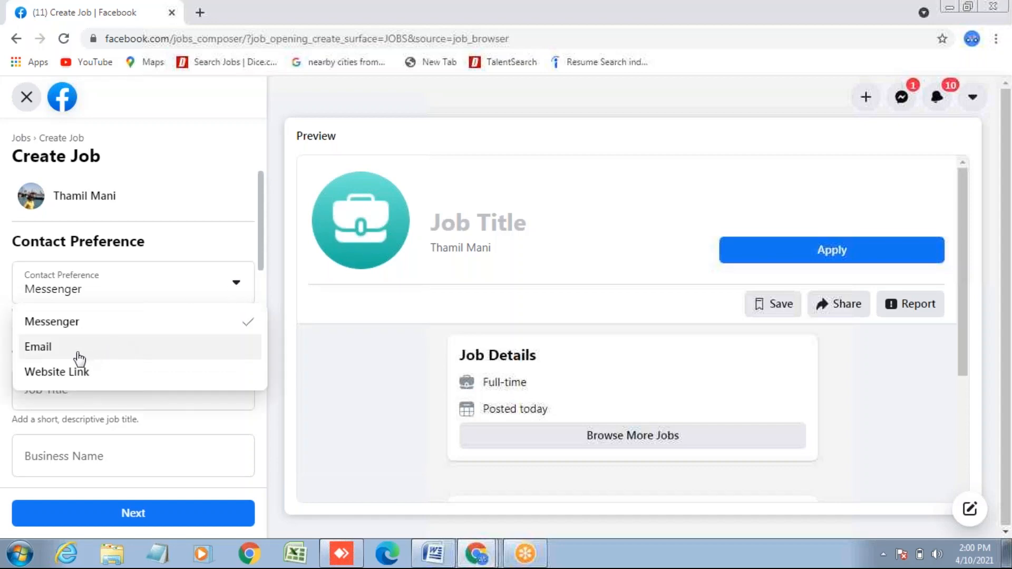
left_click(54, 348)
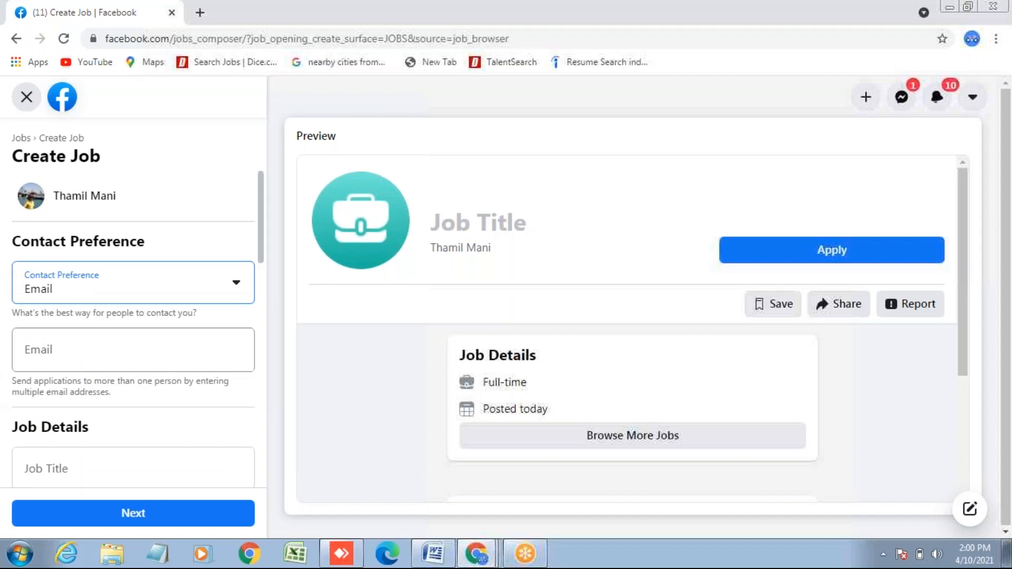
left_click(65, 356)
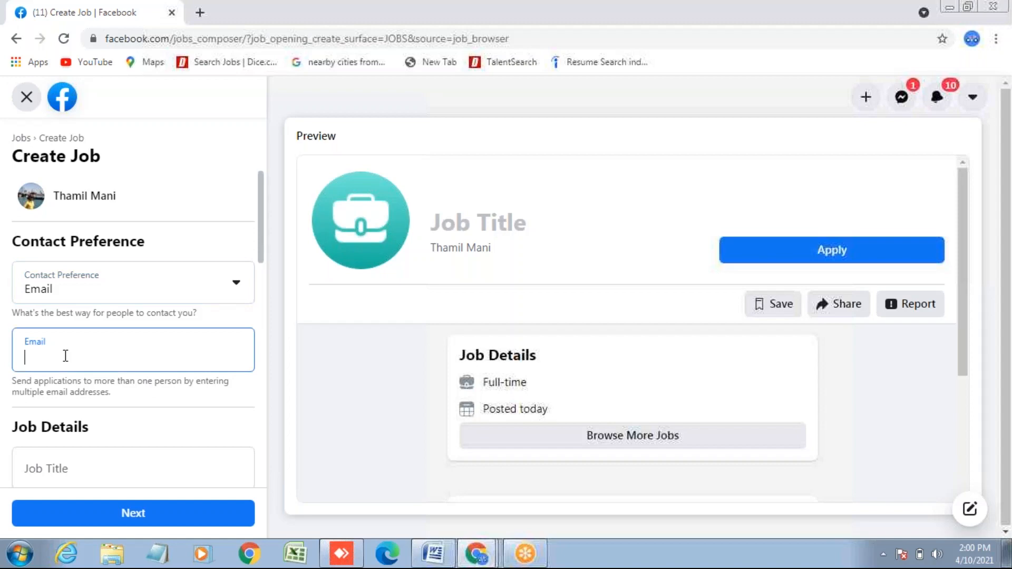
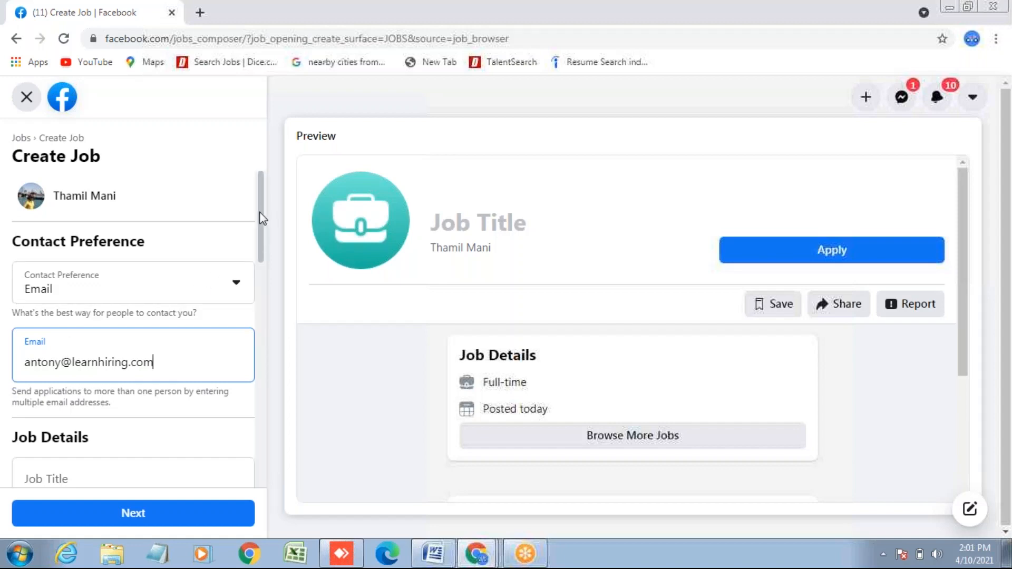
left_click_drag(262, 218, 261, 245)
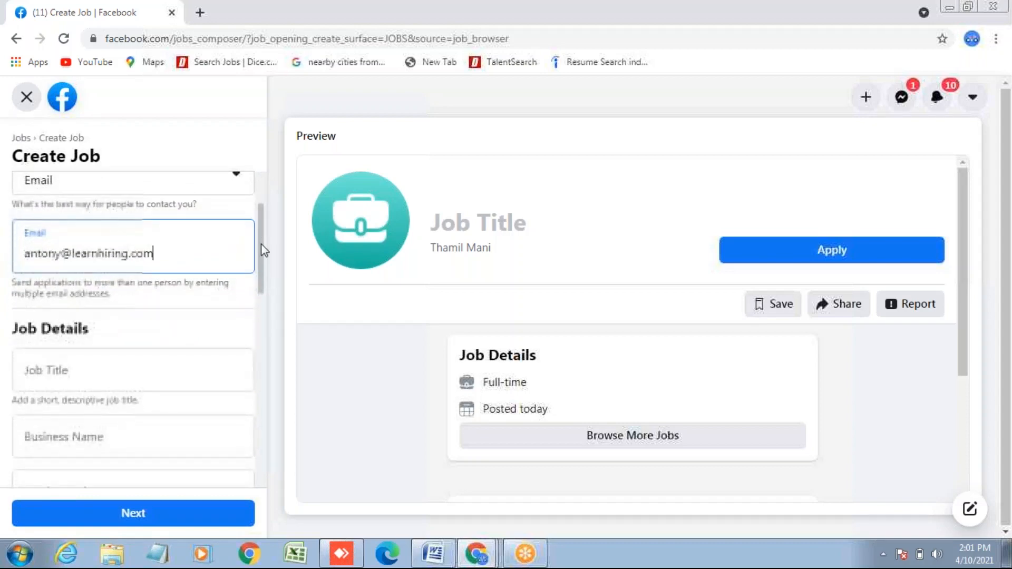
- Type 'Project E' in Job Title and pick 'Senior Project Engineer' from the suggestions
left_click(107, 365)
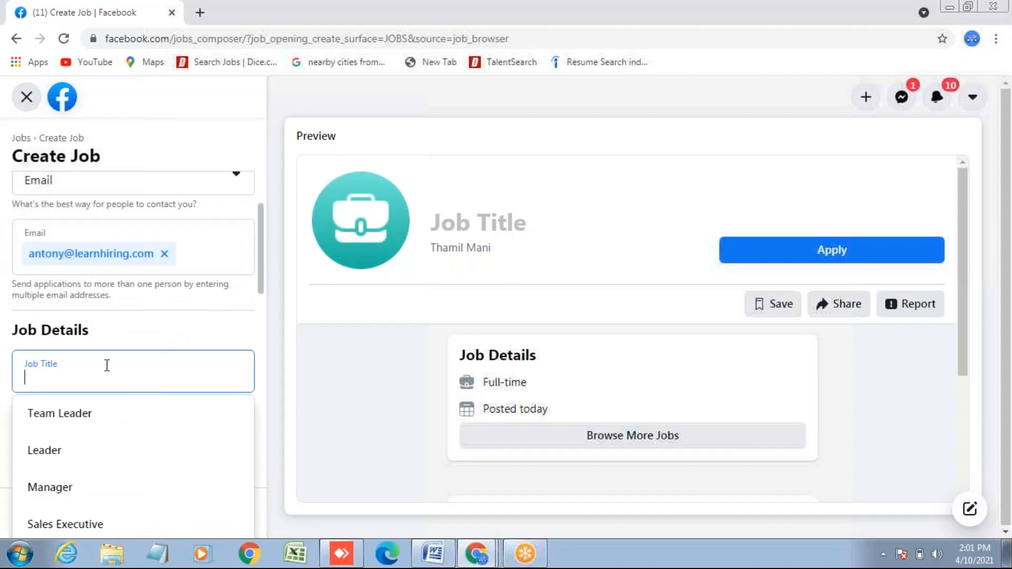
type("P")
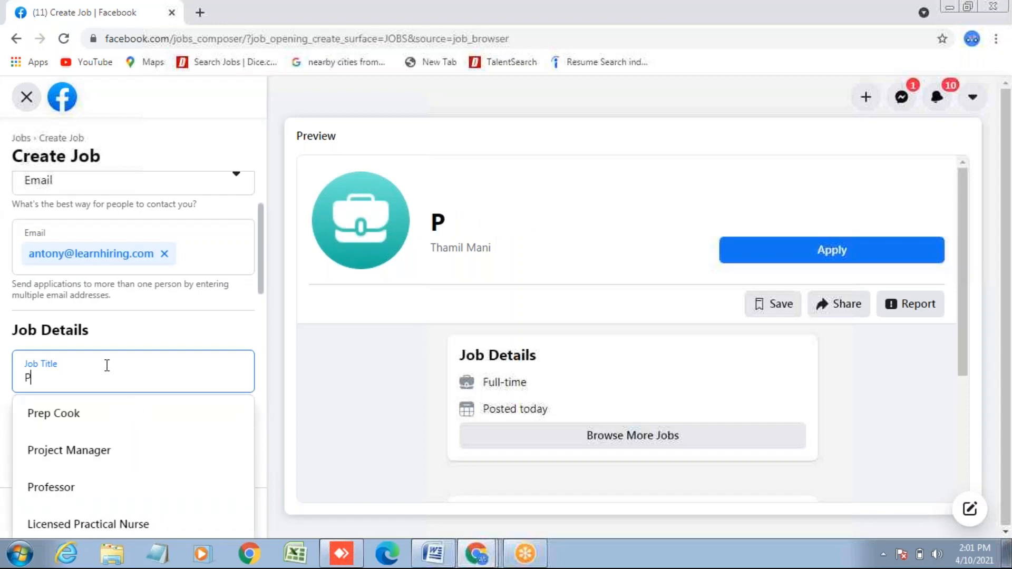
type("roje")
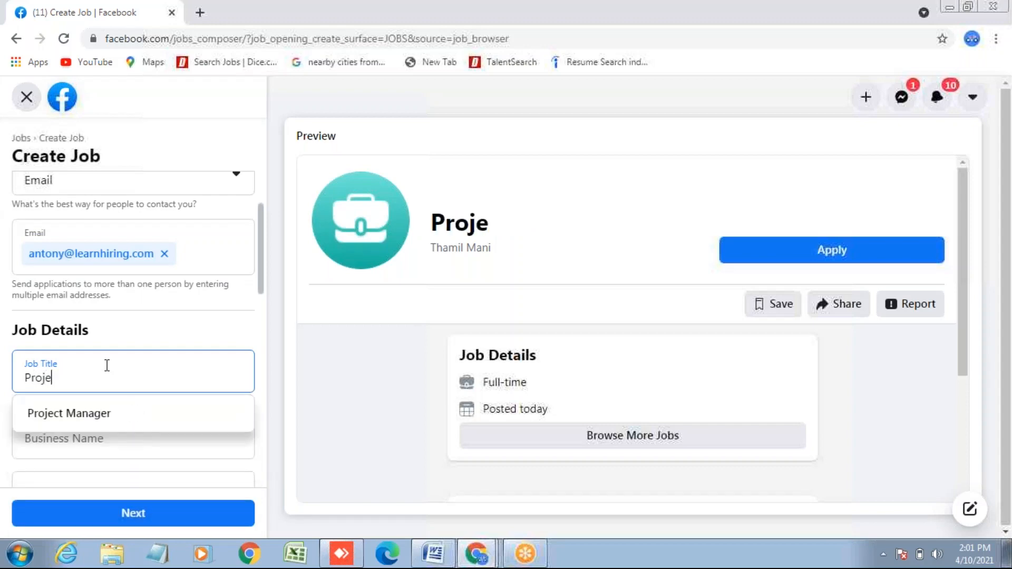
type("ct ")
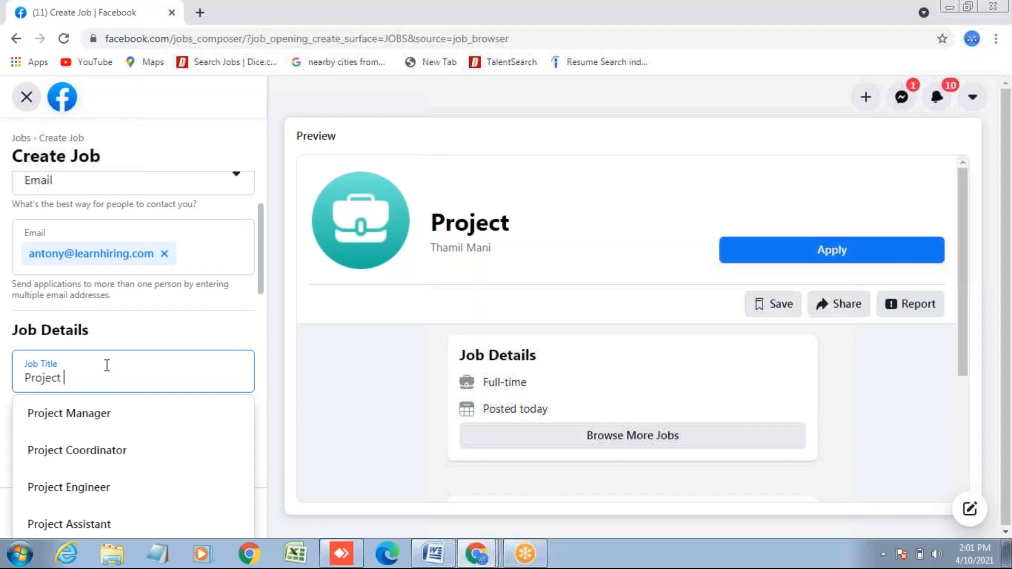
type("E")
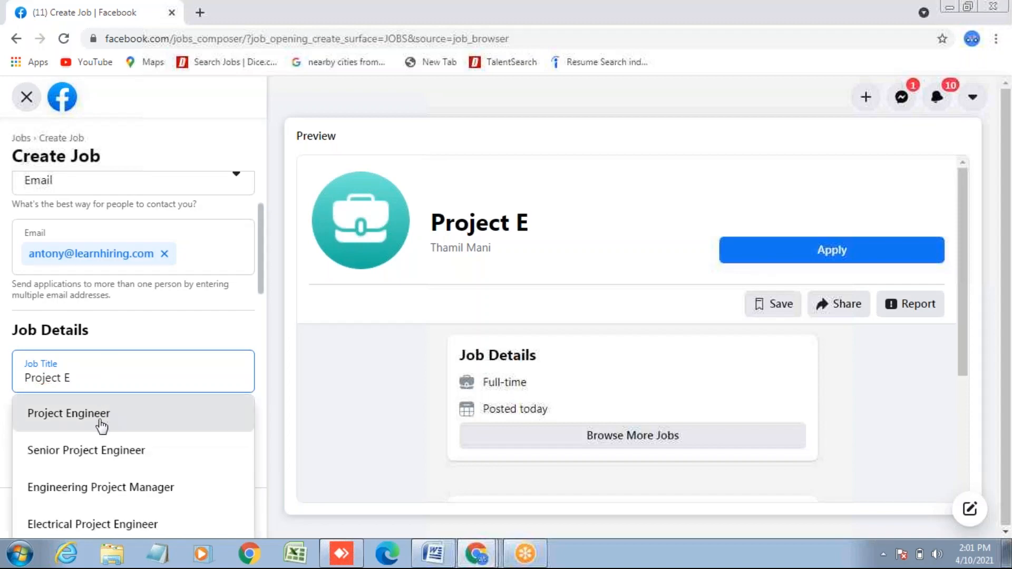
left_click(102, 420)
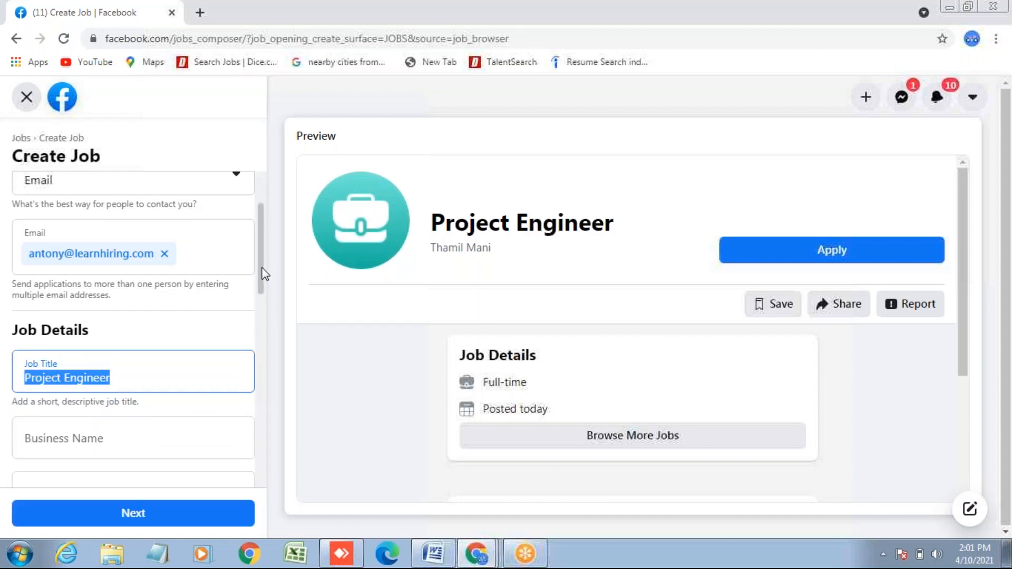
left_click_drag(262, 270, 263, 301)
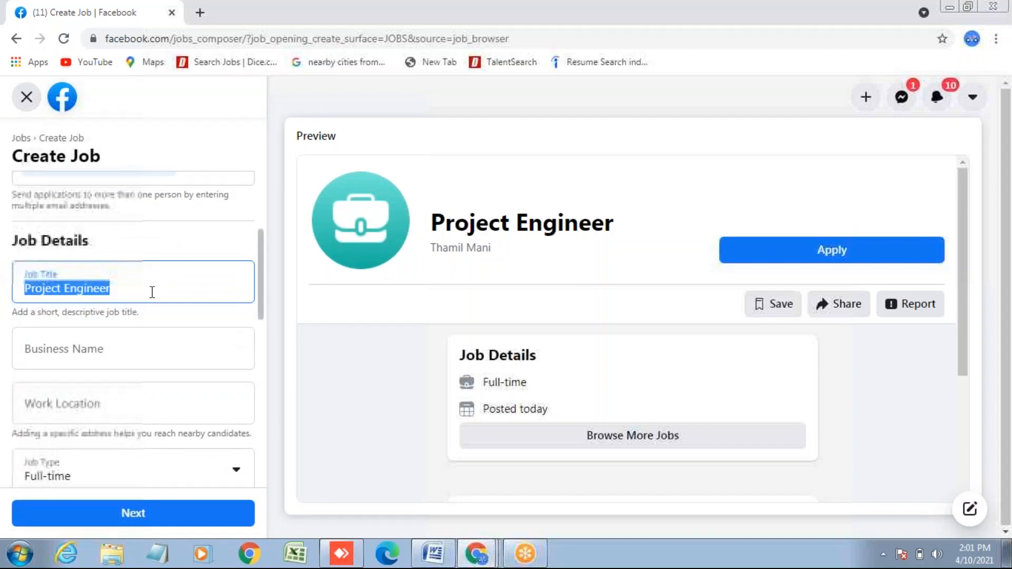
left_click(22, 287)
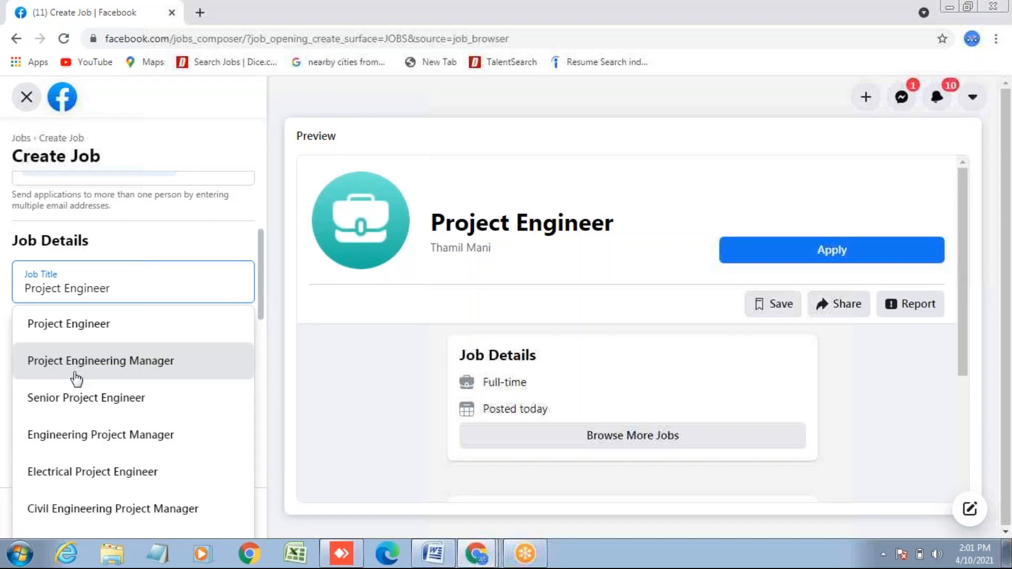
left_click(79, 410)
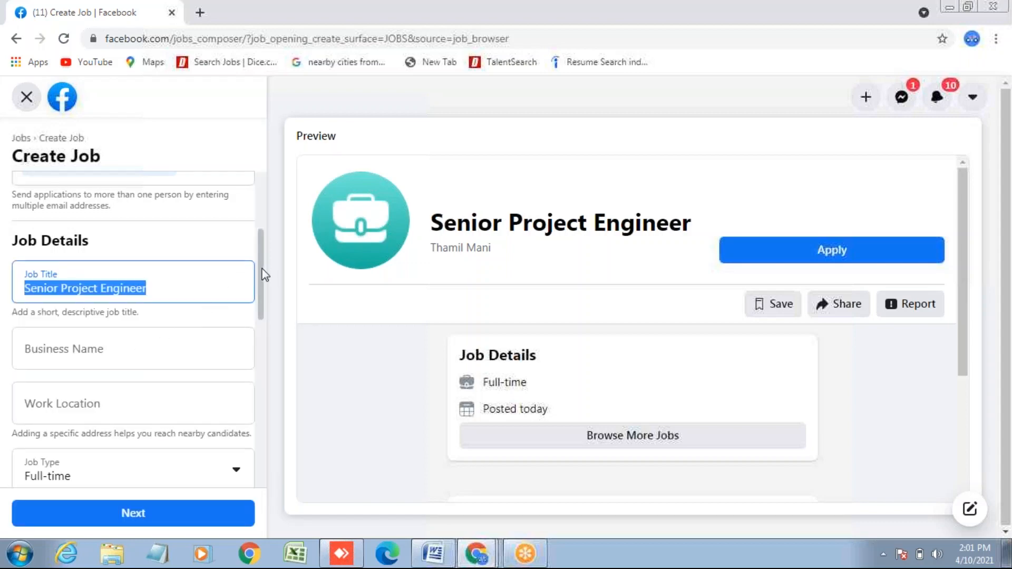
left_click_drag(262, 269, 262, 277)
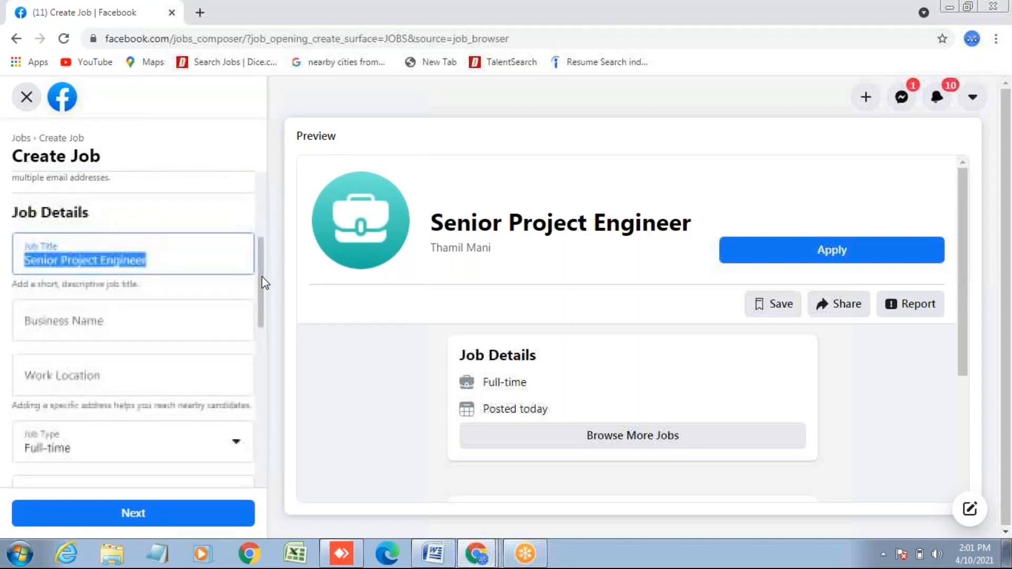
left_click(168, 259)
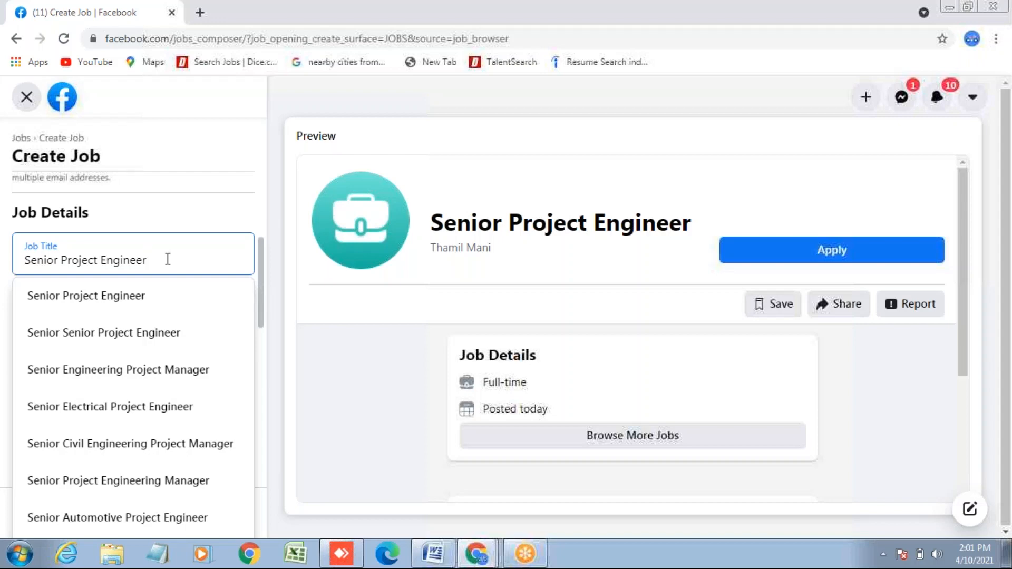
left_click(139, 296)
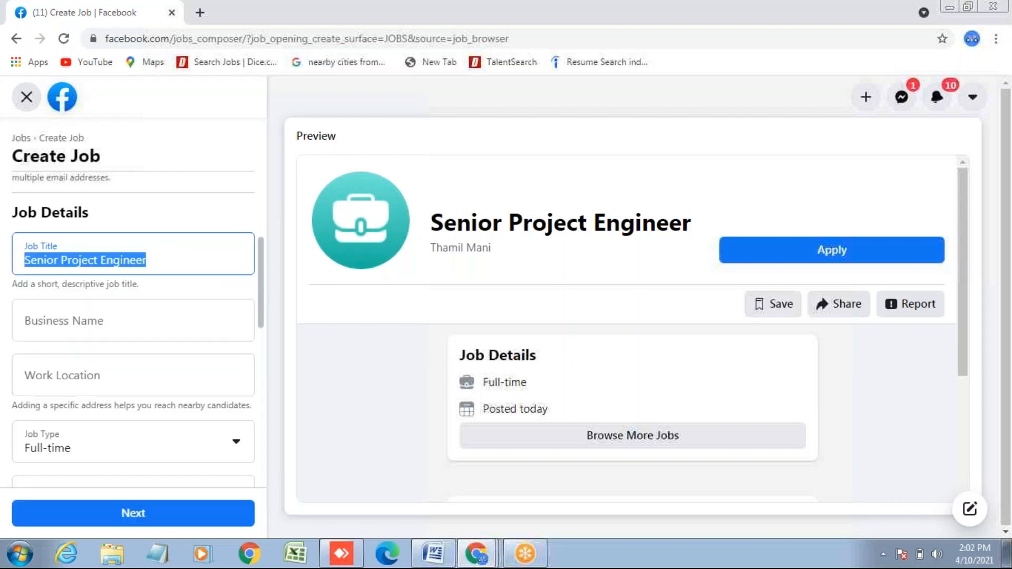
- Enter 'Learn Hiring LLC' as the business name, fixing its spacing and capitals
left_click(126, 320)
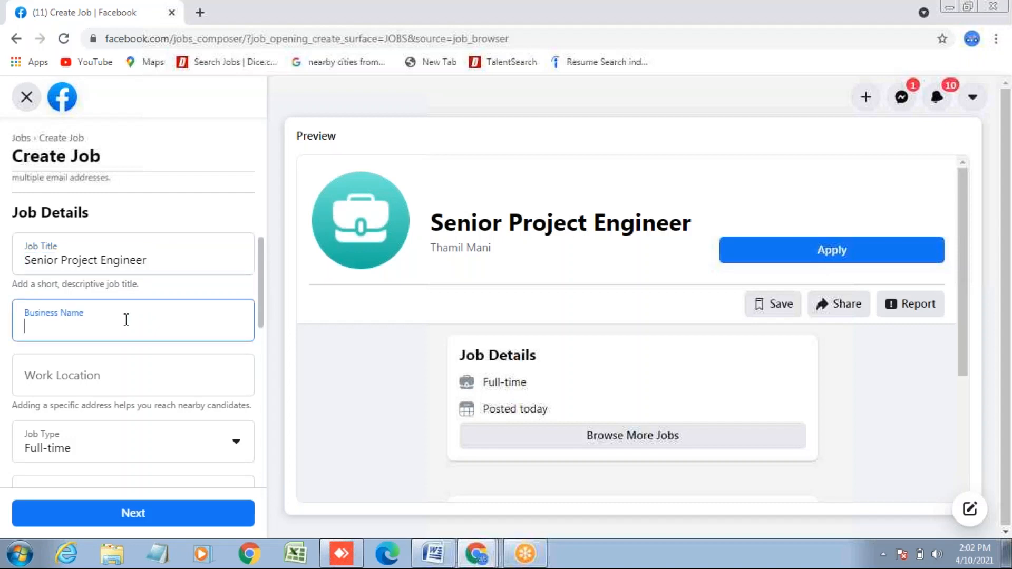
type("Learnhiring LL")
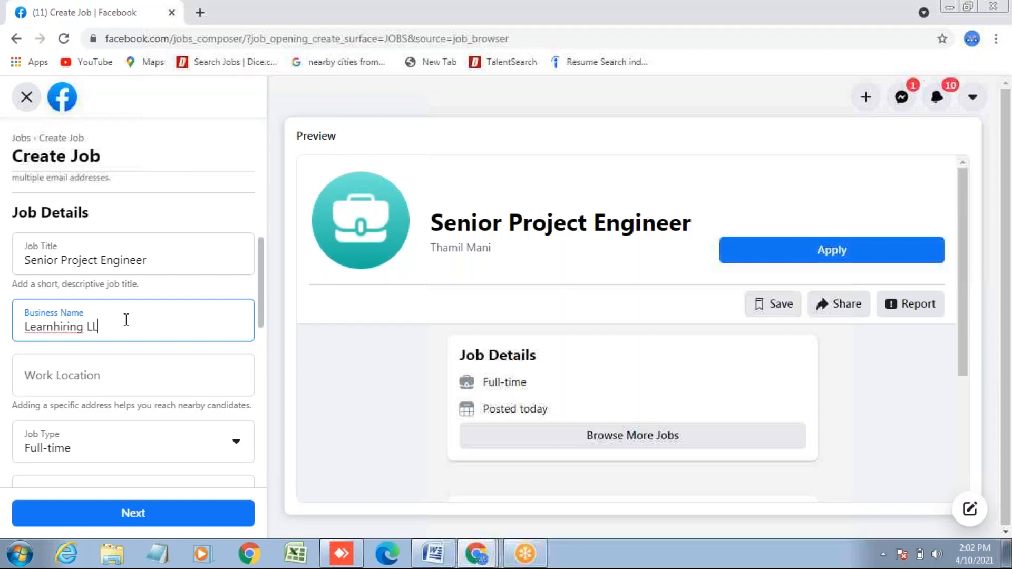
type("c")
key("BackSpace")
left_click(53, 326)
key("Delete")
type("H")
key("BackSpace")
type("H")
left_click(108, 326)
type("C")
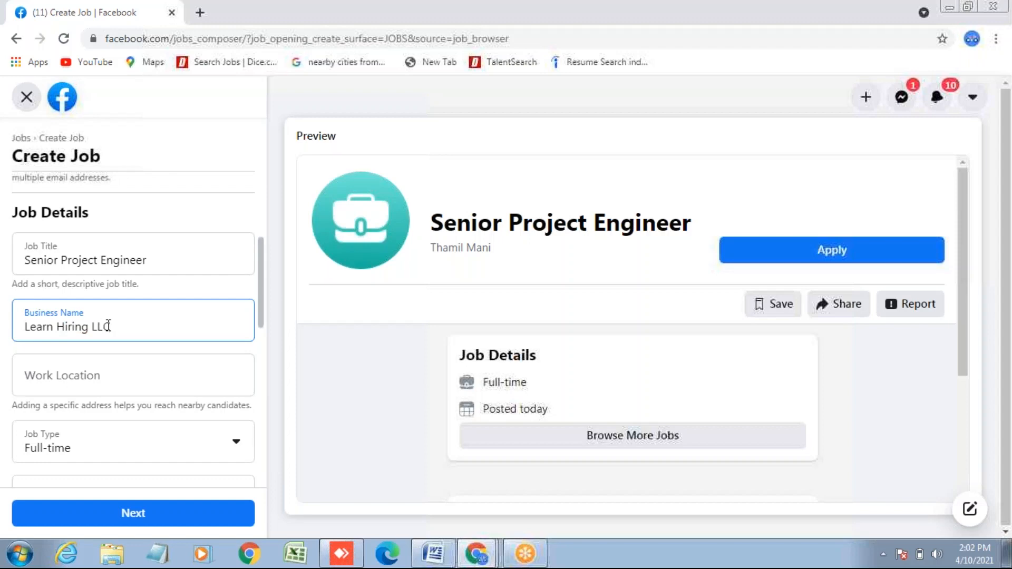
left_click(198, 380)
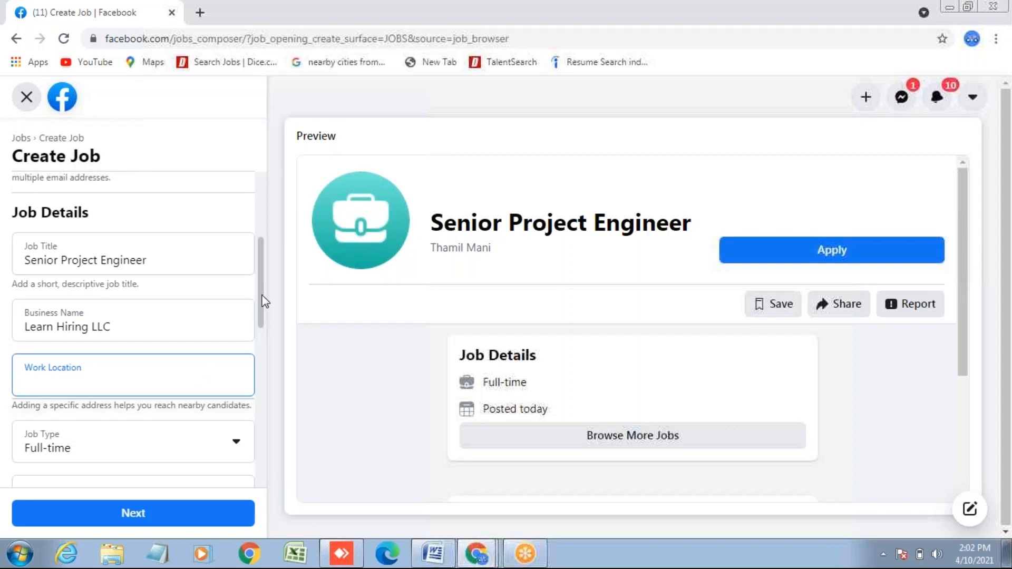
- Set the job's work location to Long Beach, California from the suggestion list
left_click_drag(262, 297, 259, 317)
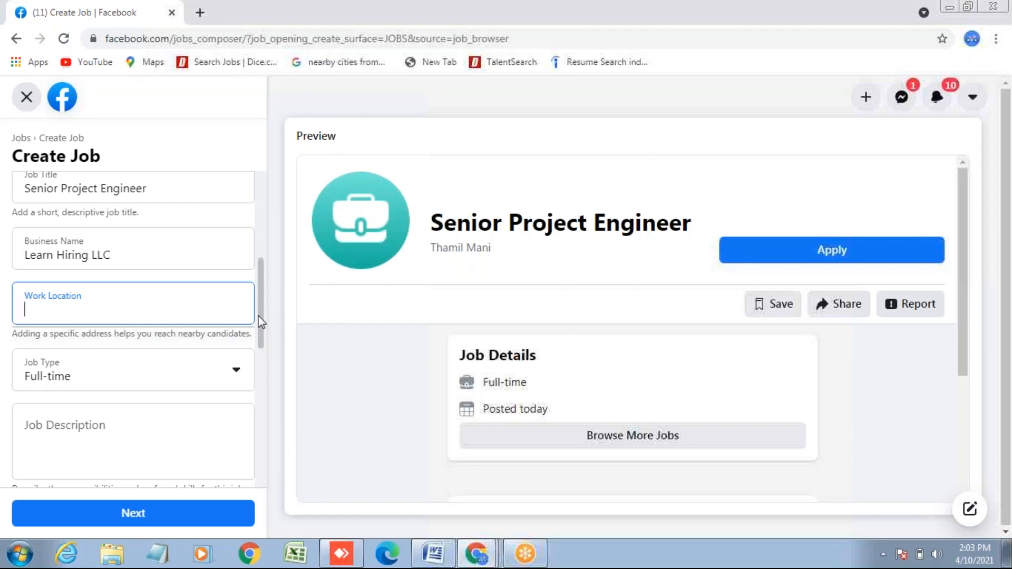
type("Long")
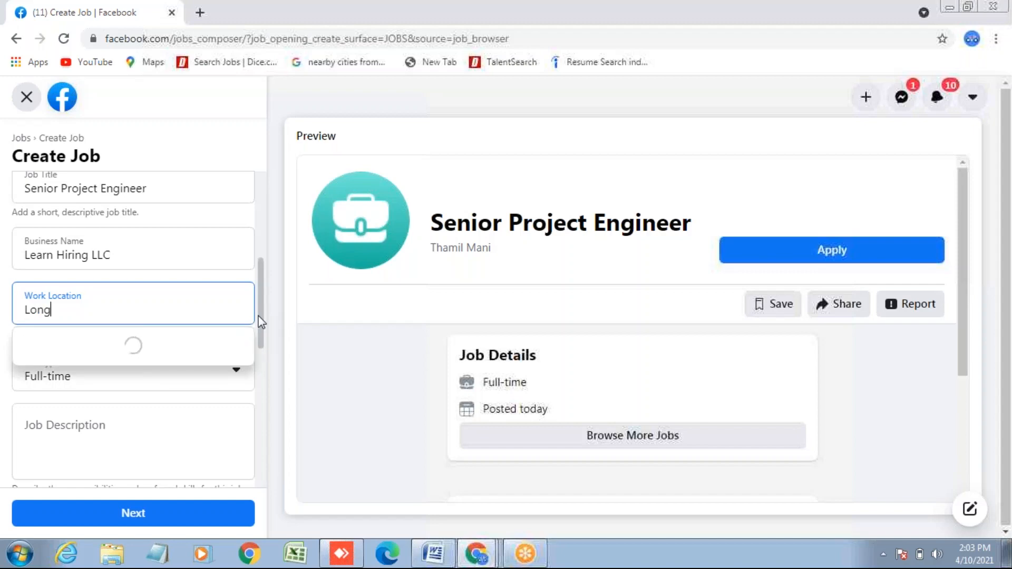
type(" Beach ")
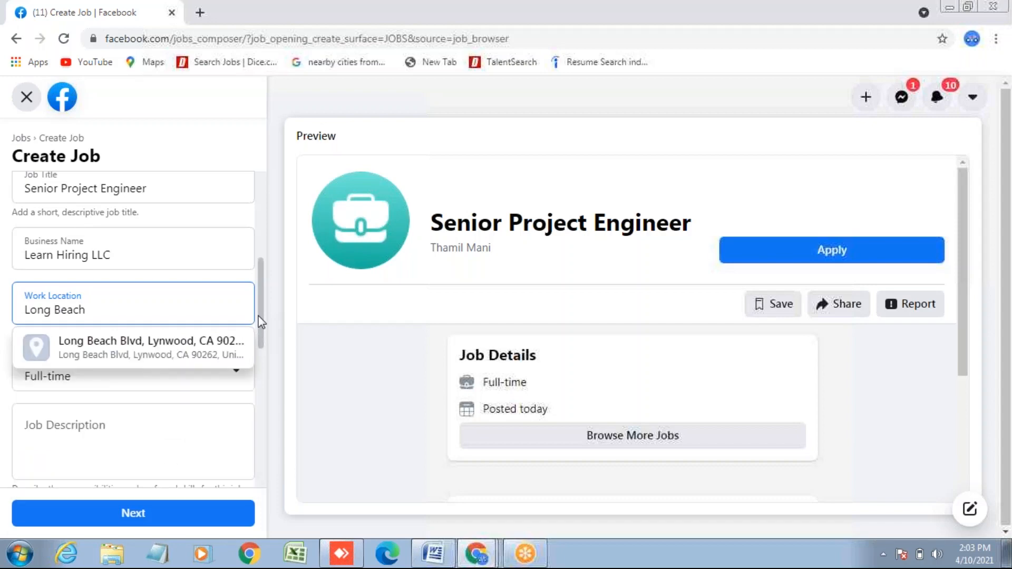
type("c")
key("BackSpace")
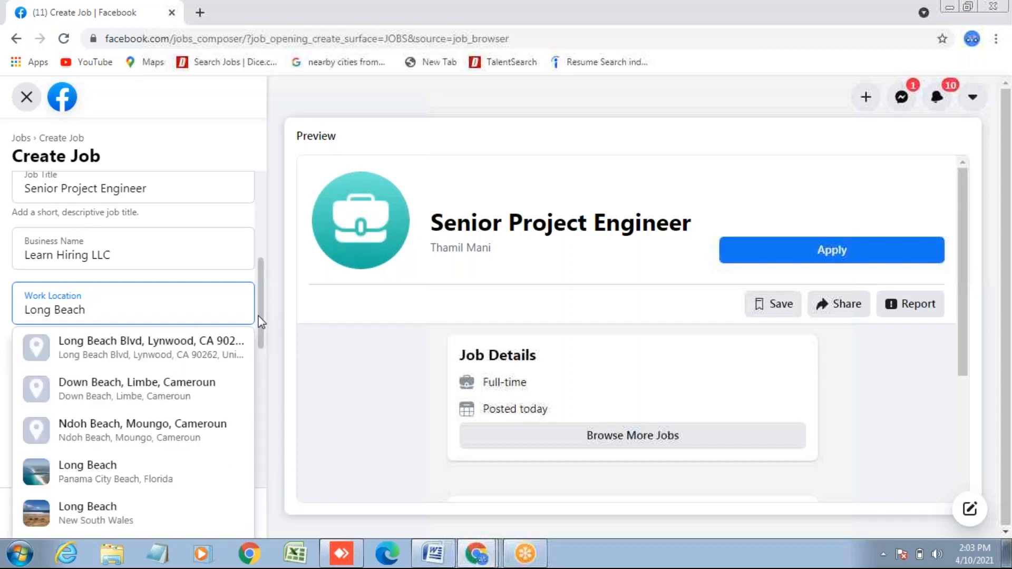
type("C")
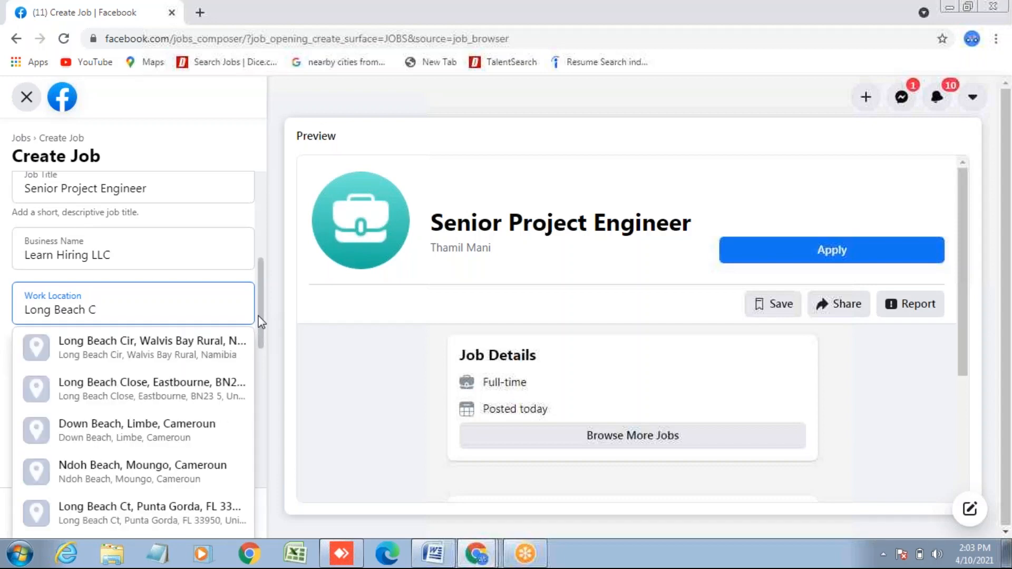
type("a")
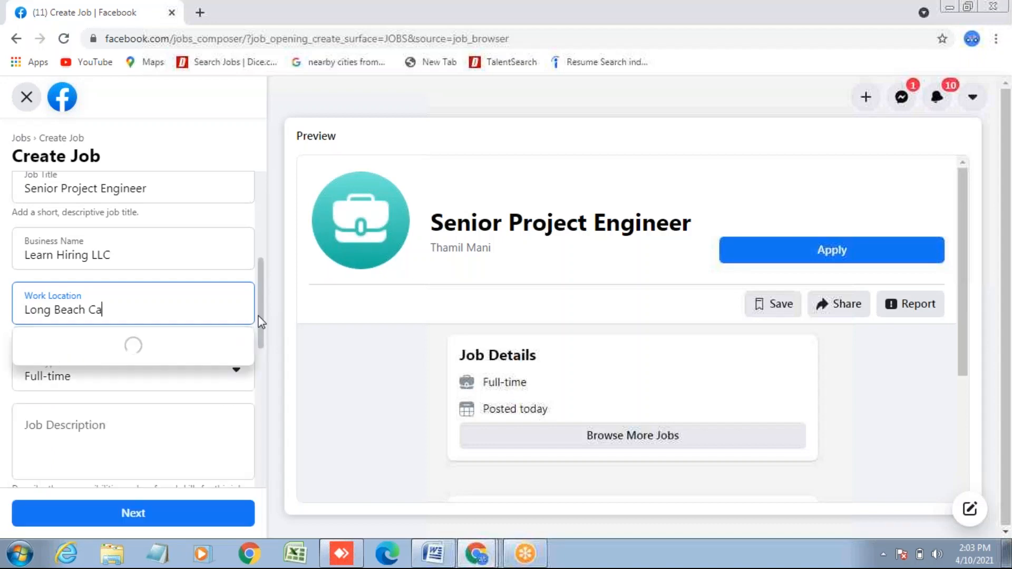
type("lifornia")
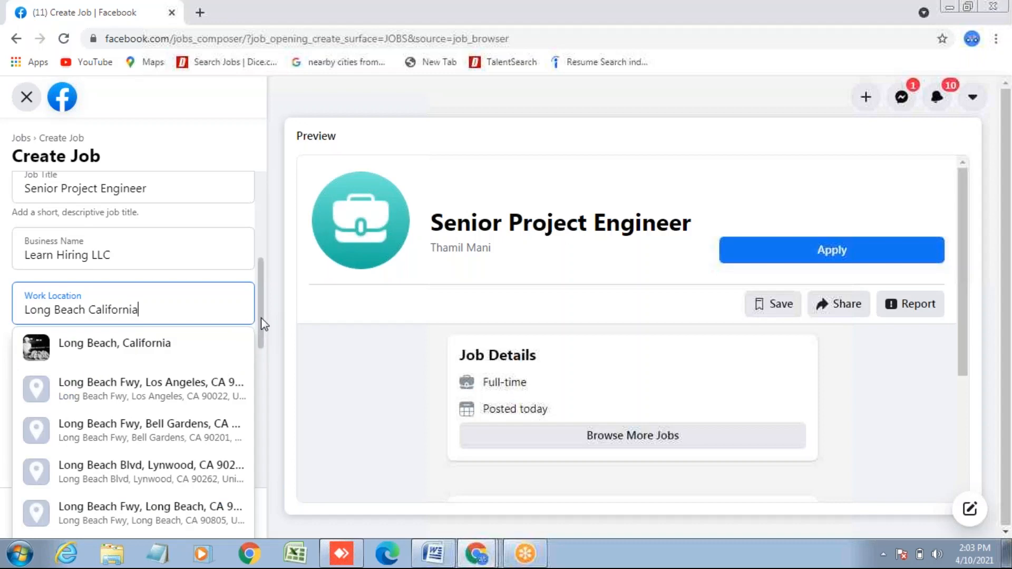
left_click(183, 355)
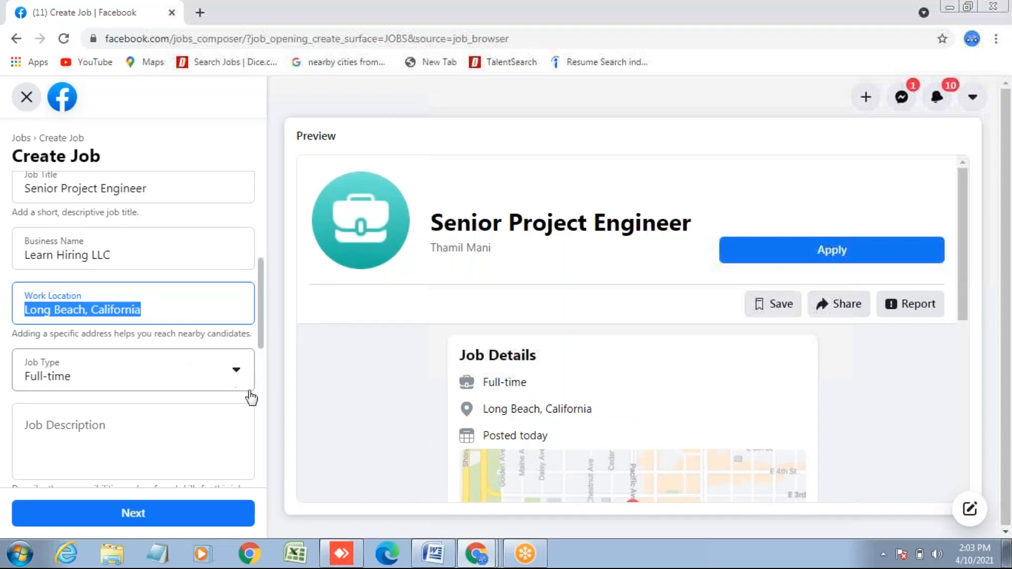
mouse_move(438, 563)
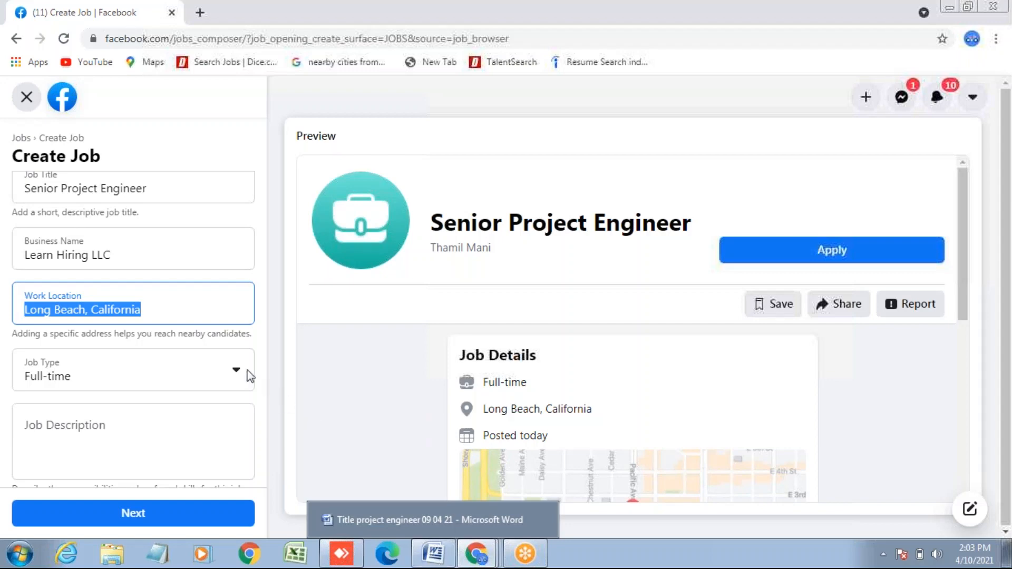
left_click(238, 373)
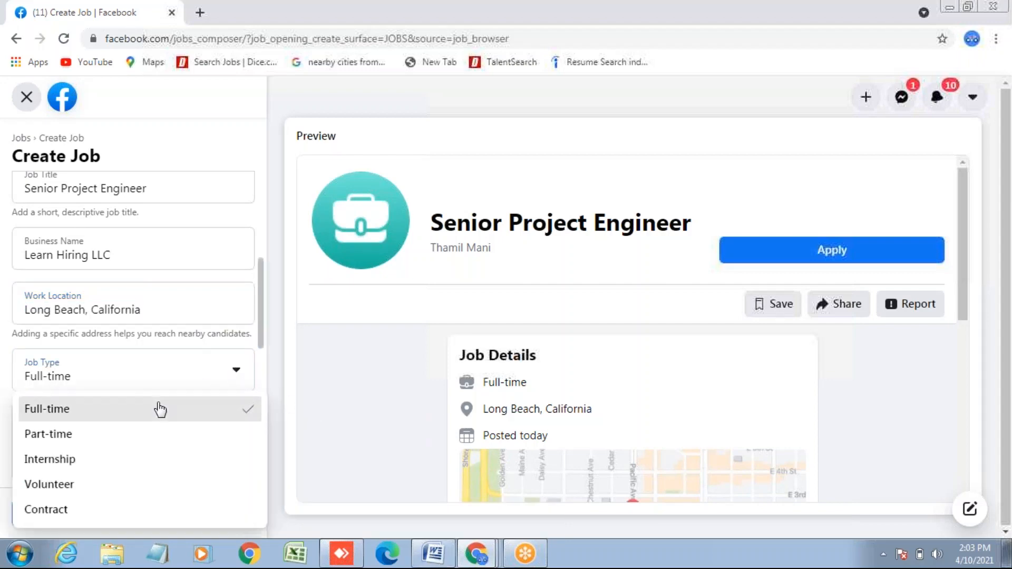
left_click(160, 409)
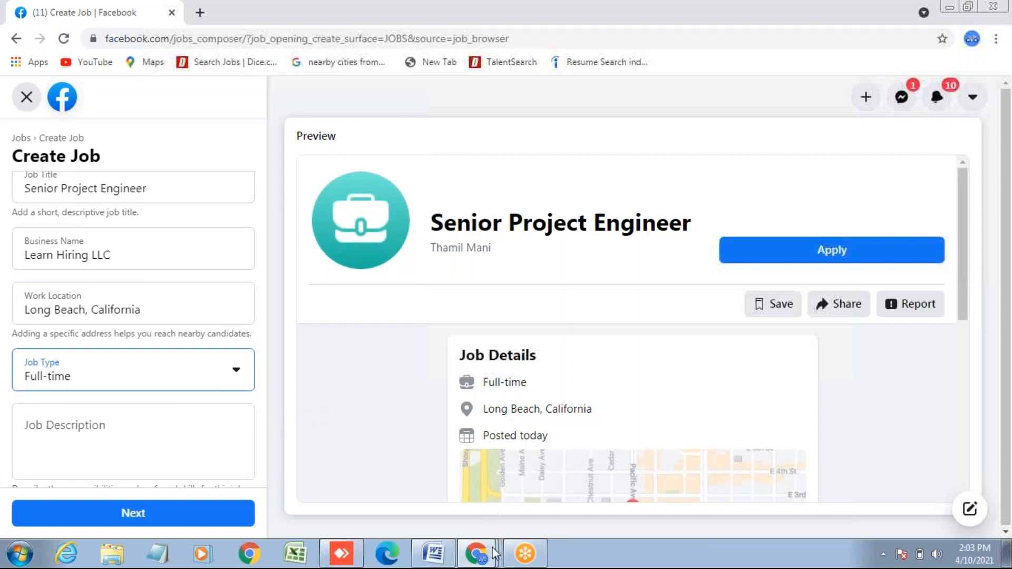
mouse_move(477, 559)
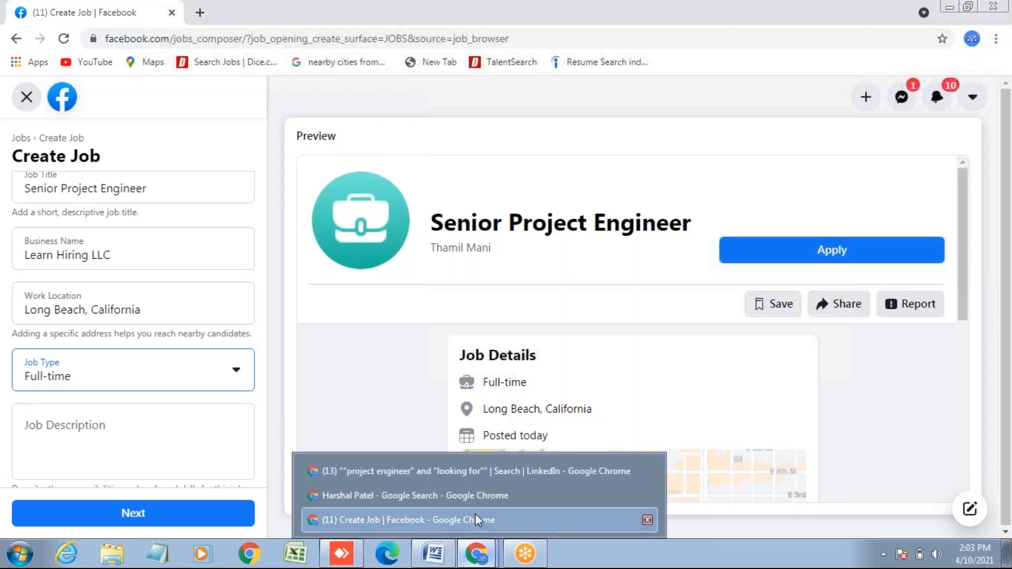
left_click(479, 473)
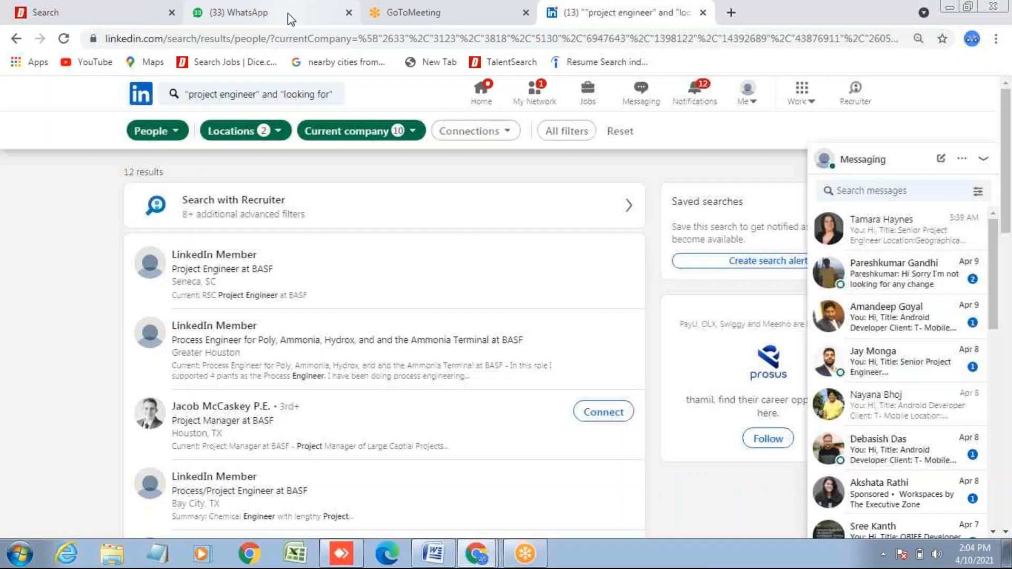
left_click(288, 13)
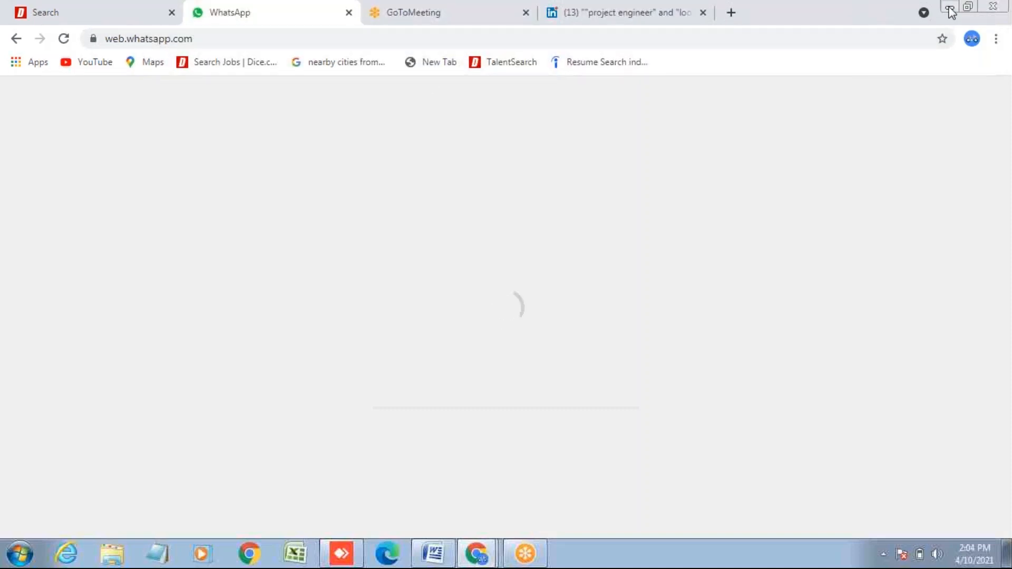
left_click(950, 8)
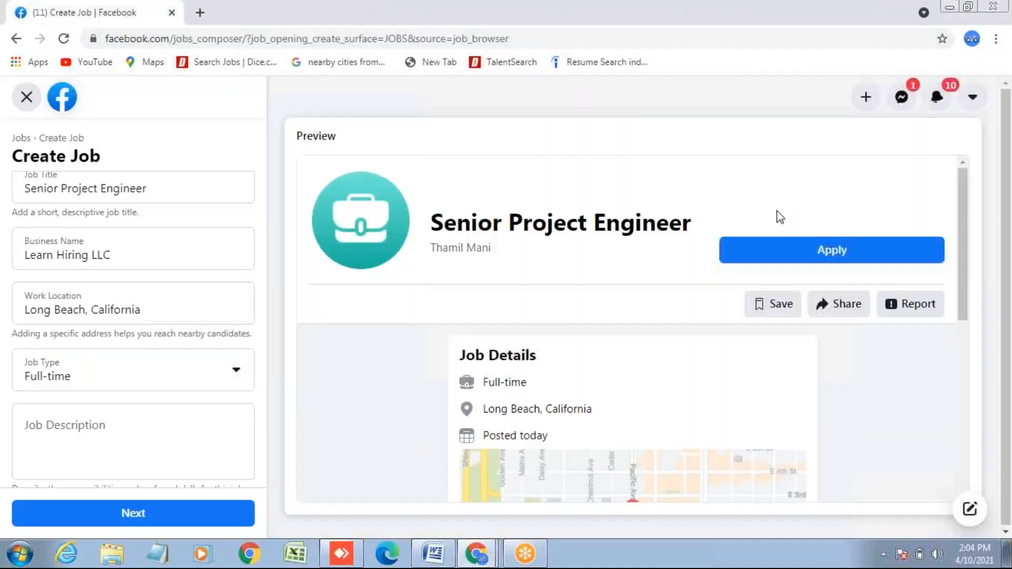
- Paste the prepared Project Engineer posting into the Job Description field
left_click(30, 425)
right_click(30, 425)
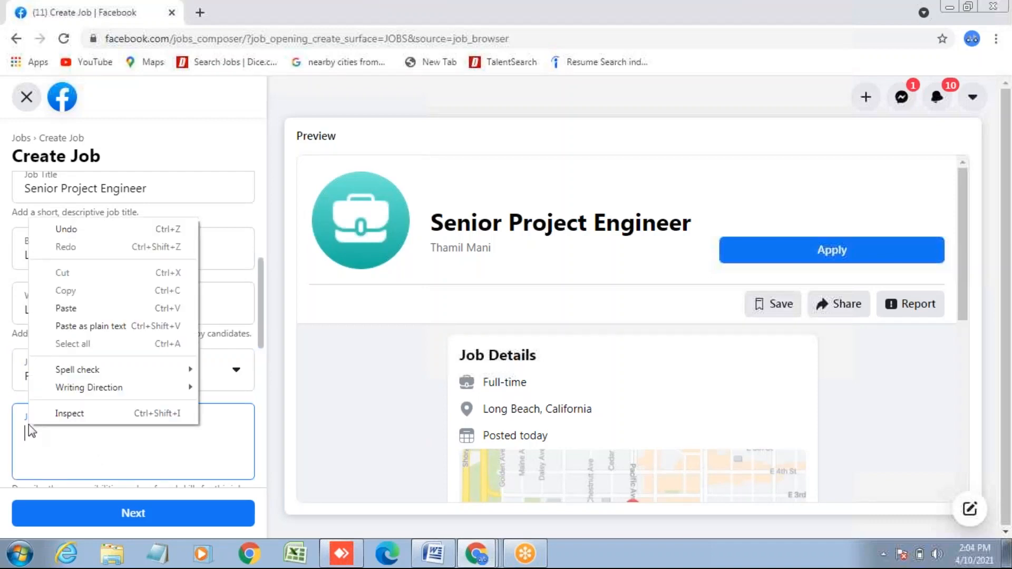
left_click(85, 309)
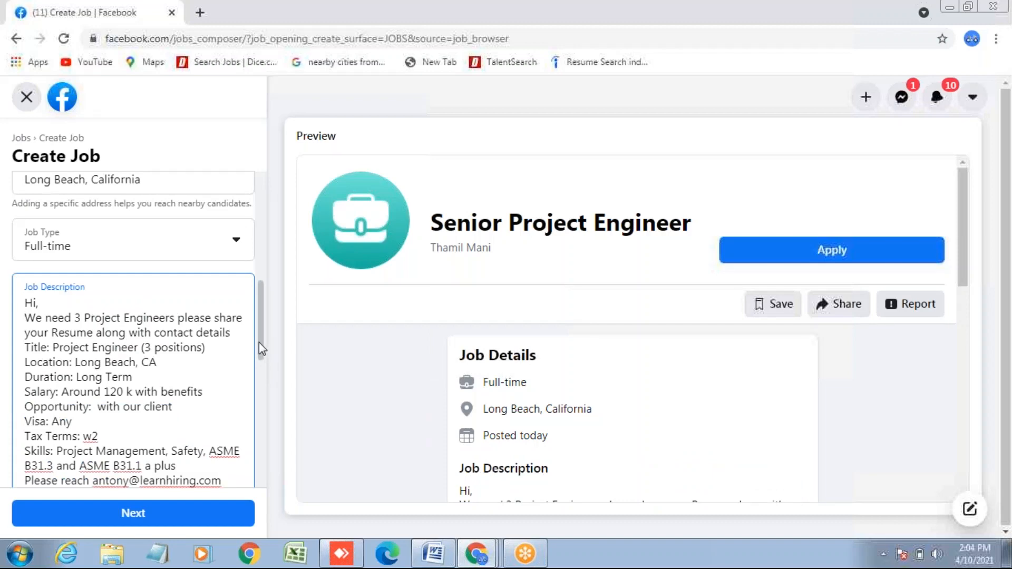
left_click_drag(258, 343, 261, 412)
left_click(194, 307)
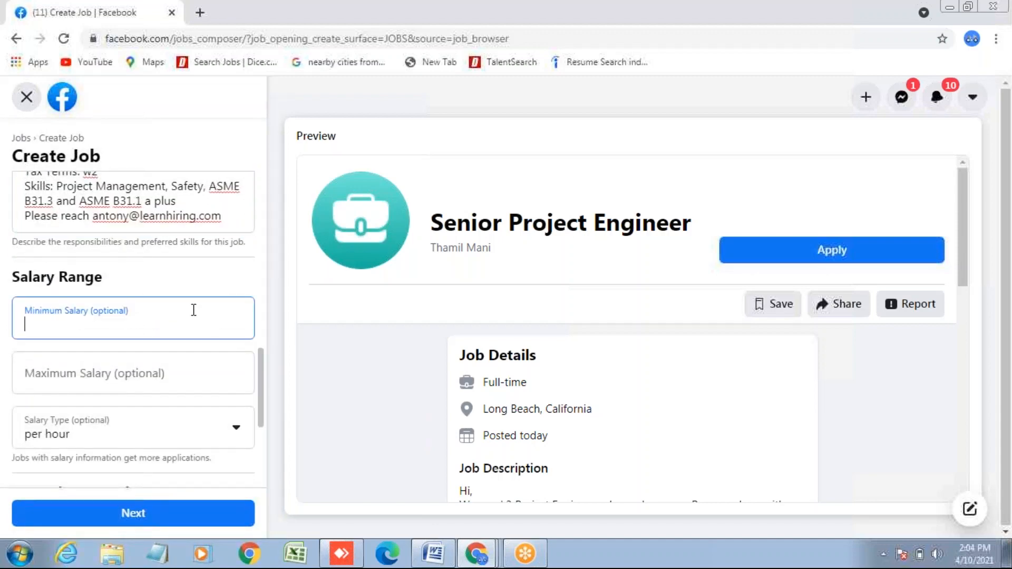
- Enter a salary range of 120000 to 130000 and set the salary type to per year
type("120k")
key("BackSpace")
type("000")
left_click(148, 379)
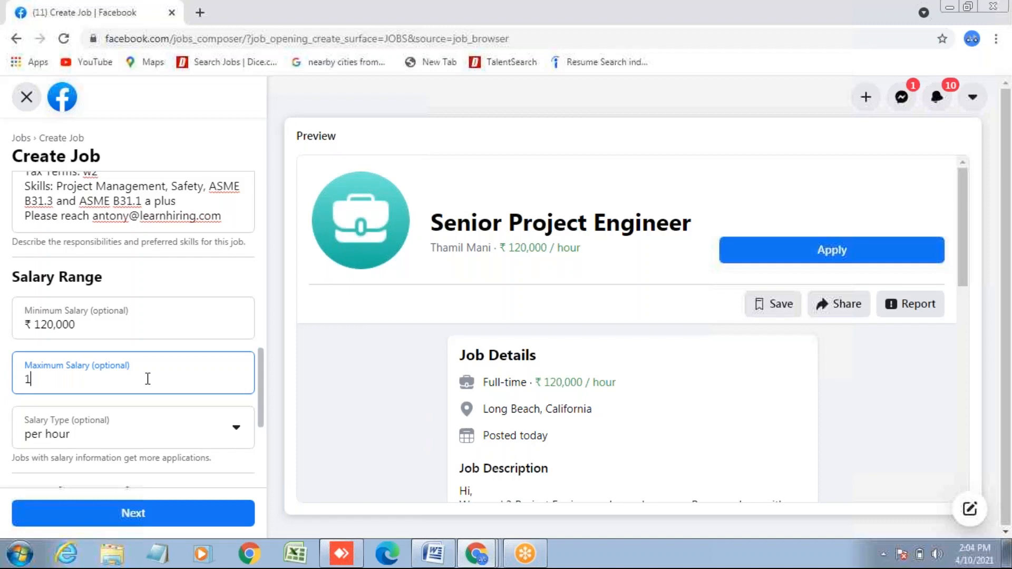
type("30000")
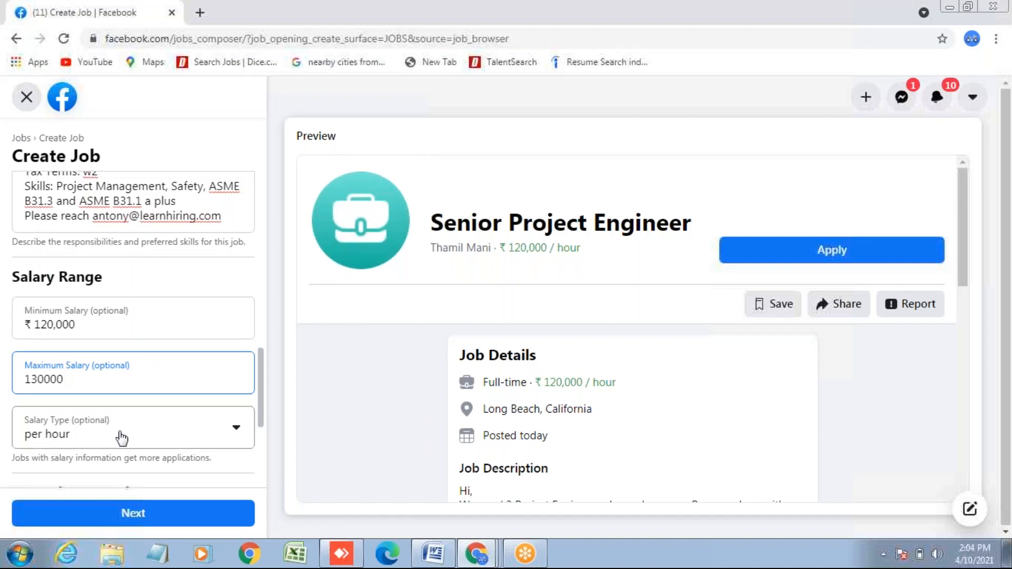
left_click(236, 432)
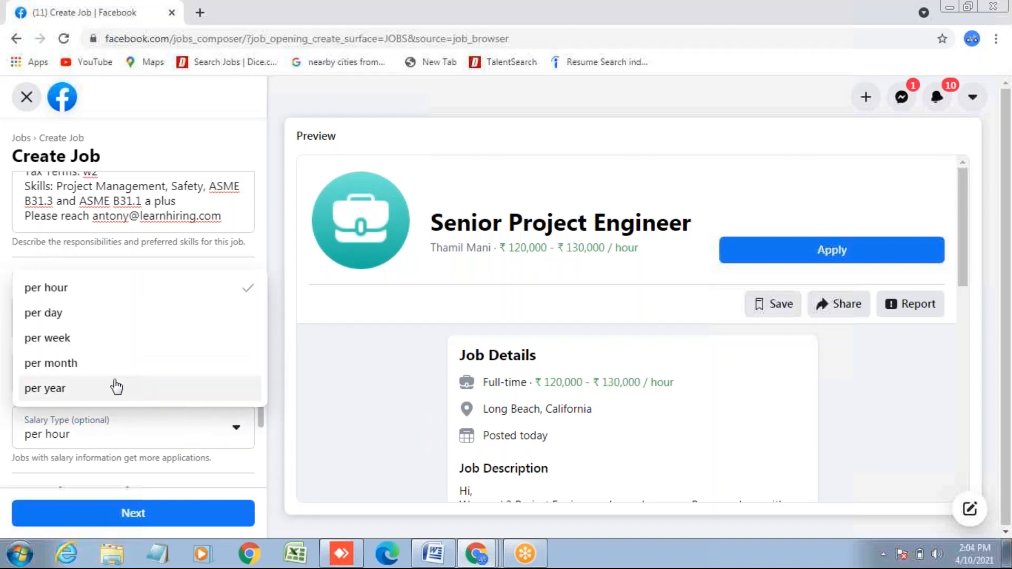
left_click(82, 389)
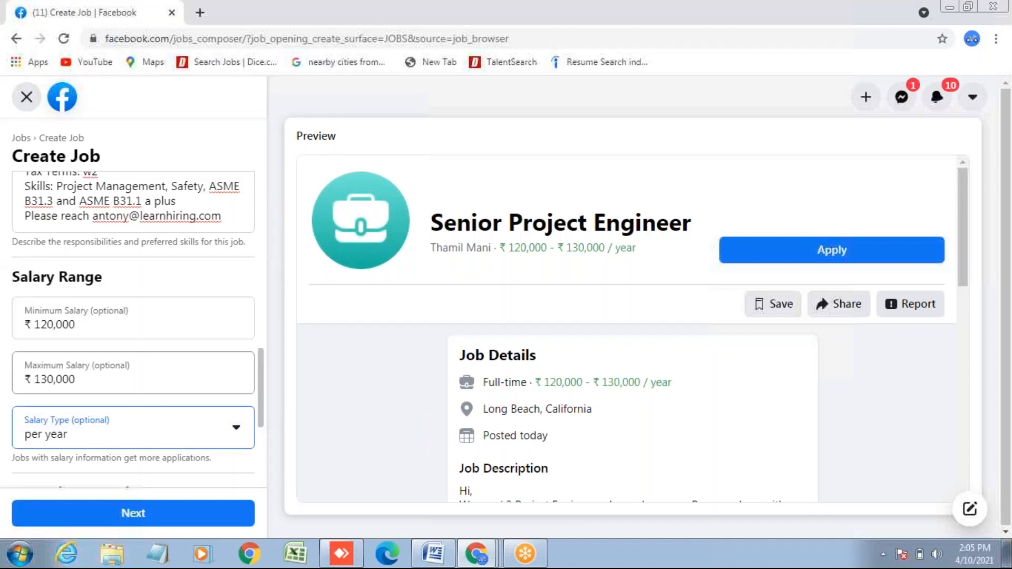
left_click_drag(258, 395, 263, 432)
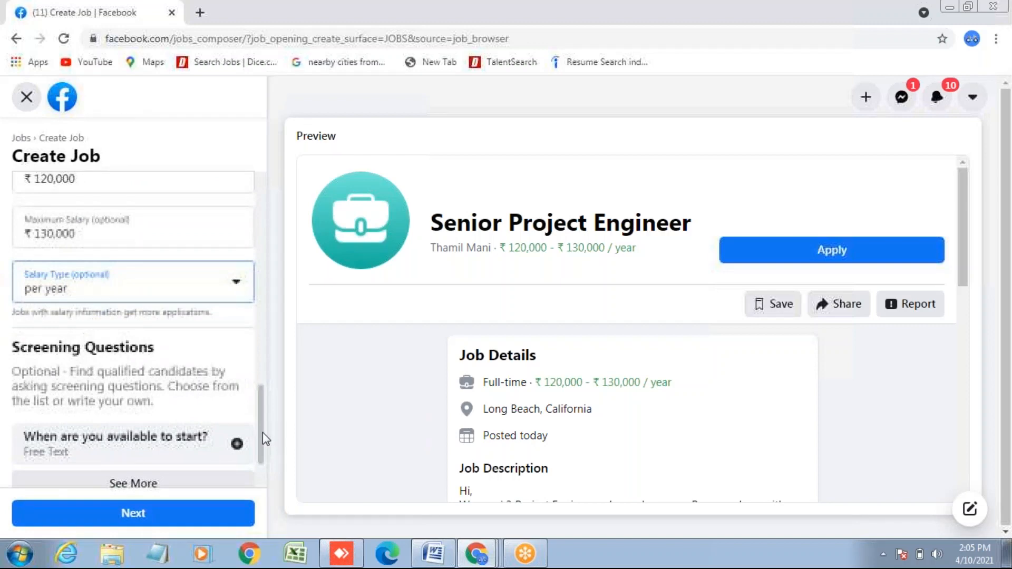
left_click_drag(262, 432, 262, 444)
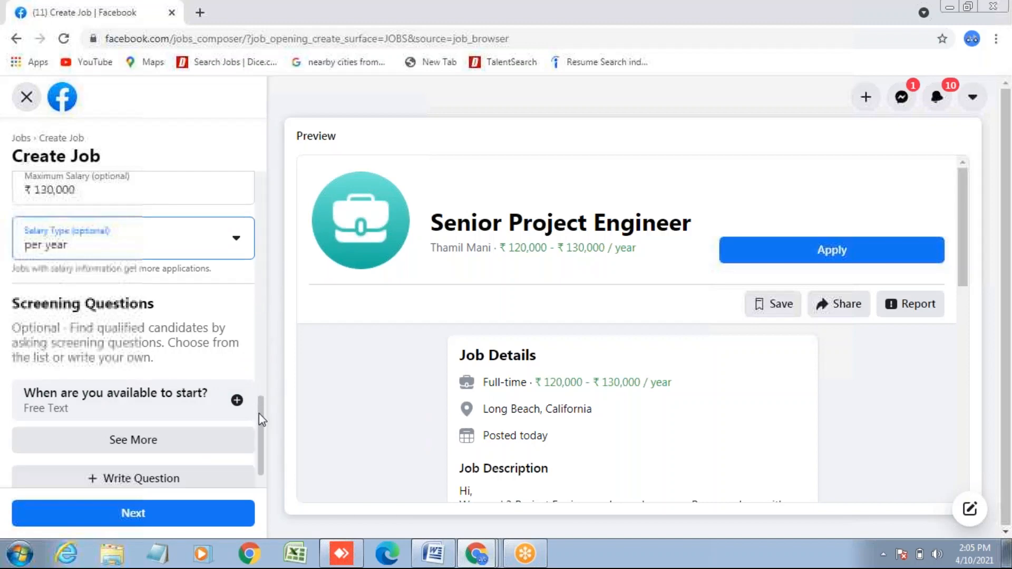
scroll(258, 415, "down", 1)
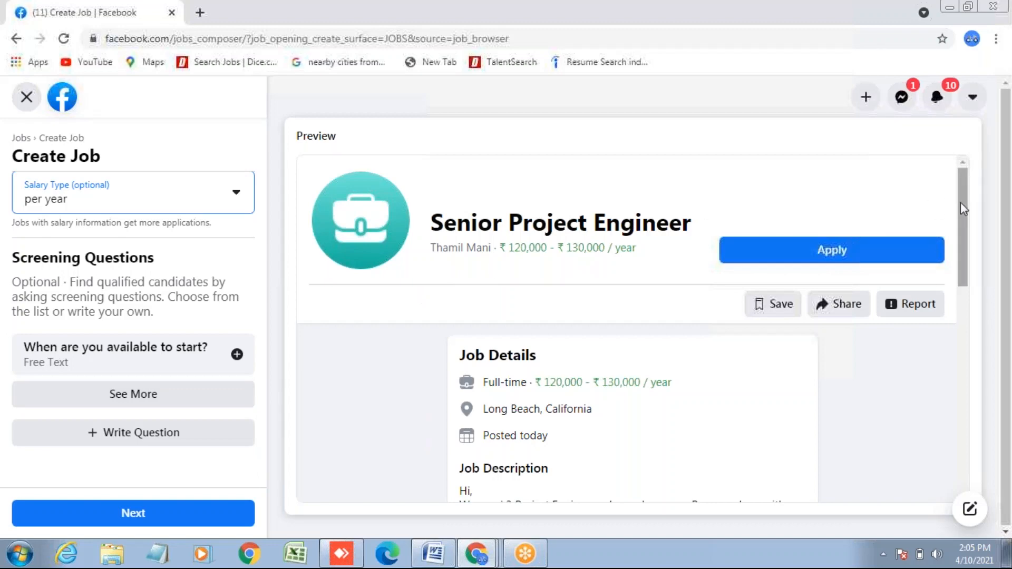
scroll(960, 217, "down", 3)
left_click_drag(961, 216, 954, 410)
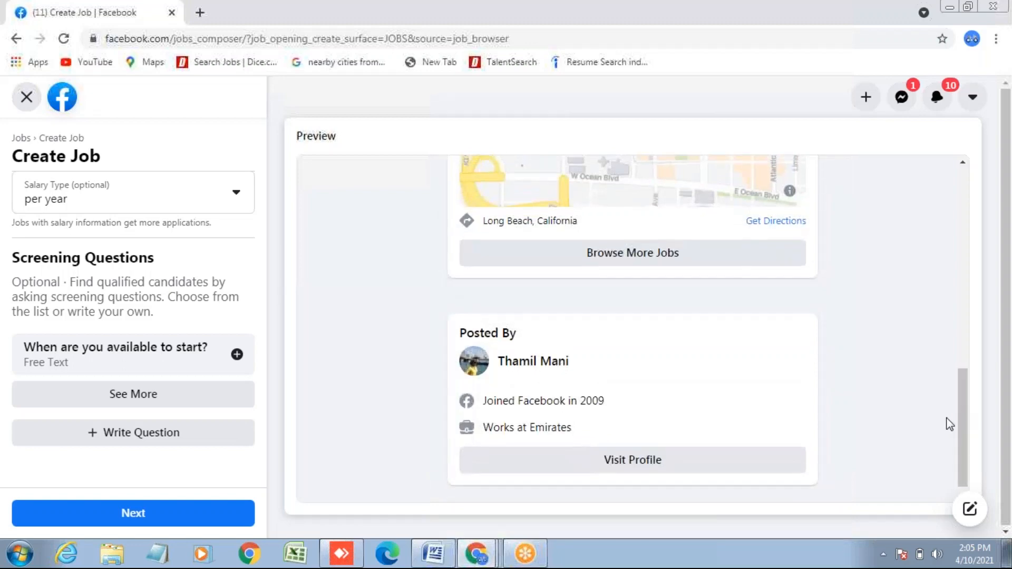
mouse_move(958, 414)
left_mouse_down()
mouse_move(962, 355)
mouse_move(959, 428)
mouse_move(965, 399)
left_mouse_up()
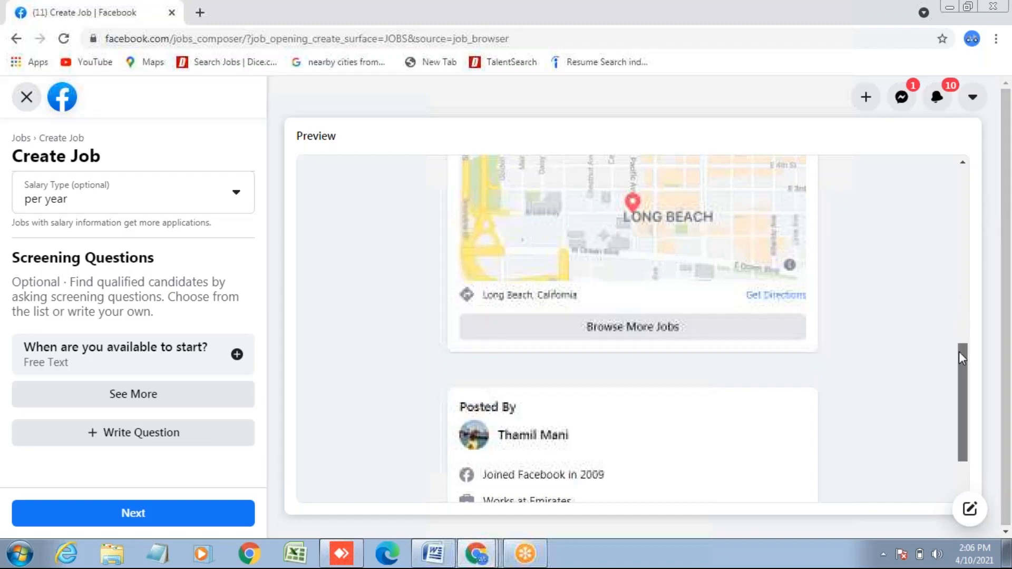
left_click_drag(960, 352, 962, 160)
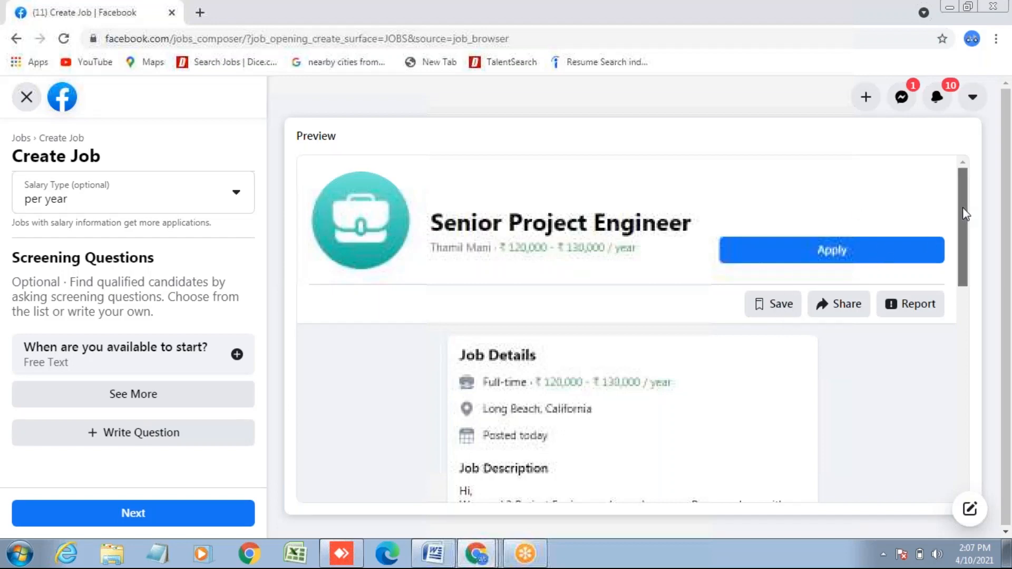
mouse_move(966, 211)
left_mouse_down()
mouse_move(959, 428)
mouse_move(965, 207)
left_mouse_up()
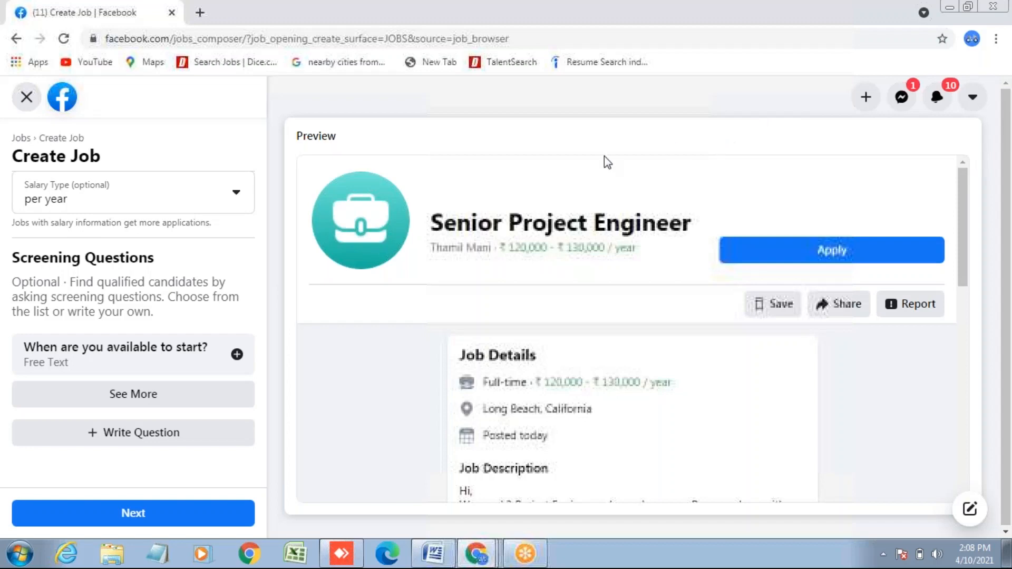
- Leave the job draft, search Facebook for 'project engineer' and show only People results
left_click(63, 101)
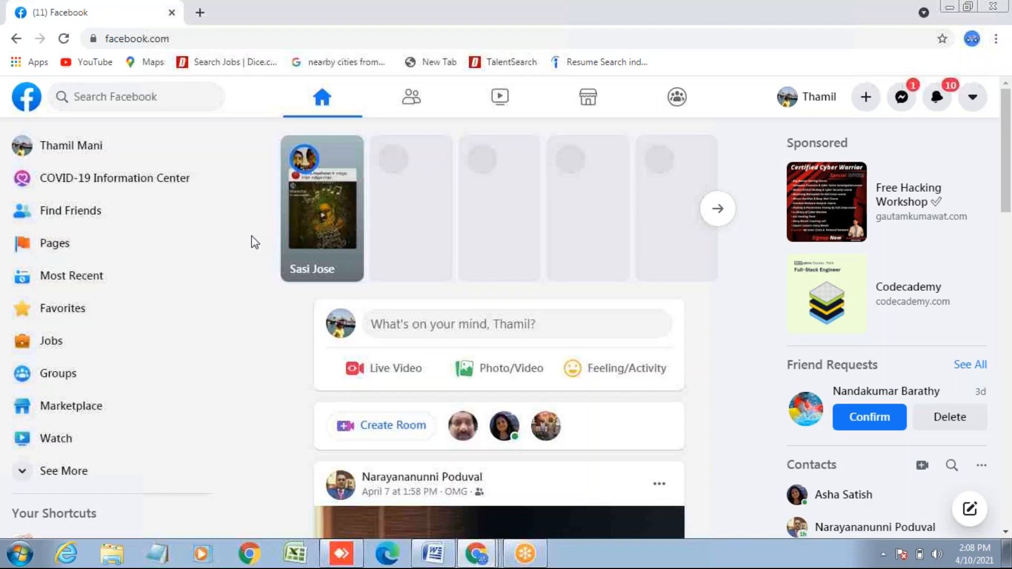
left_click(137, 98)
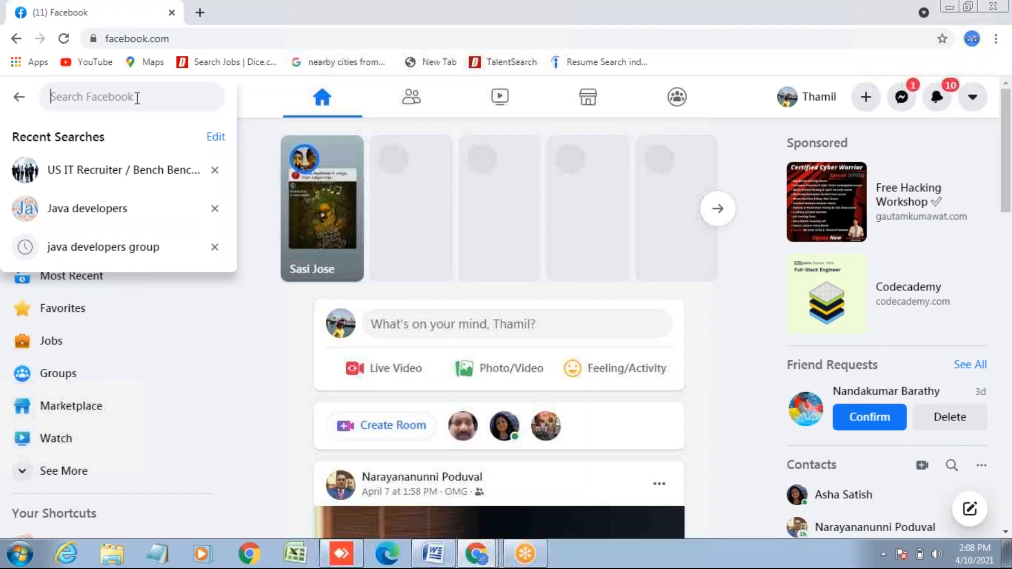
type("Pro")
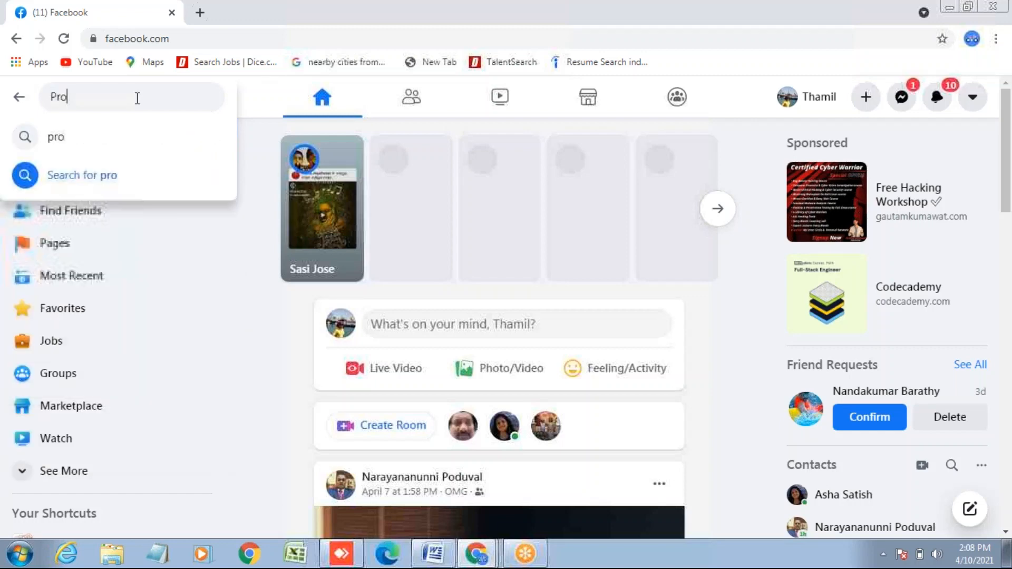
type("jec")
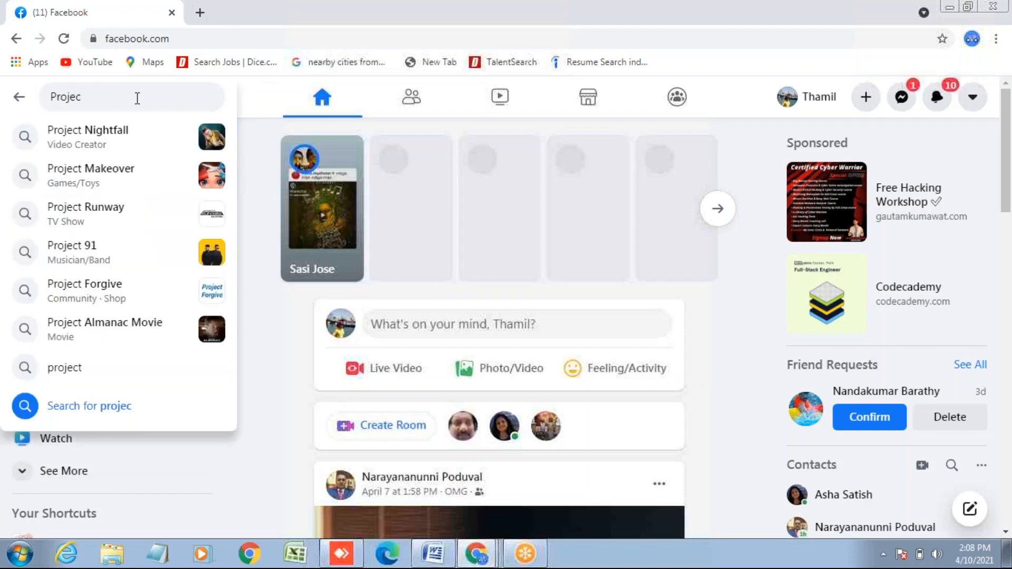
type("t")
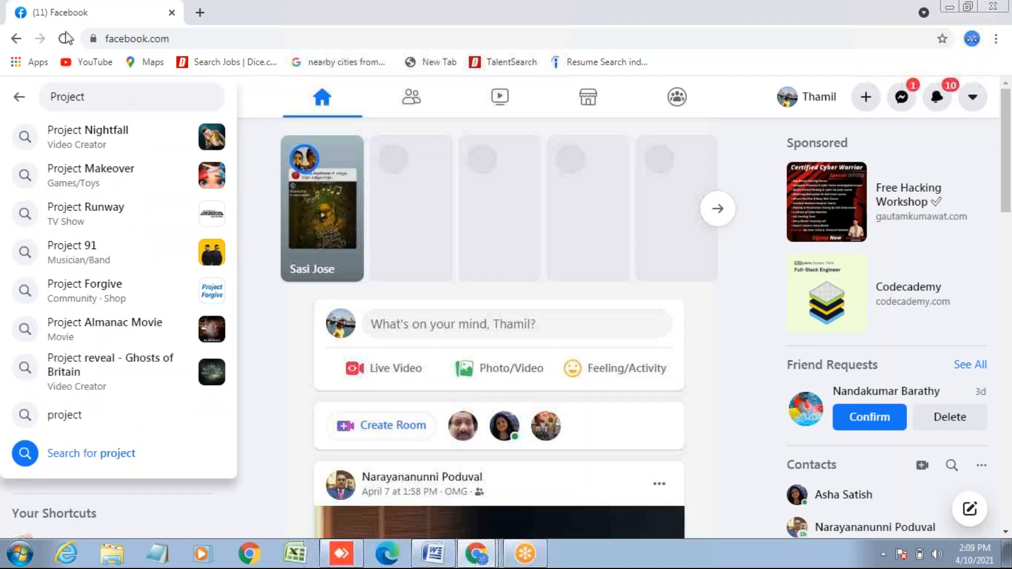
type(" E")
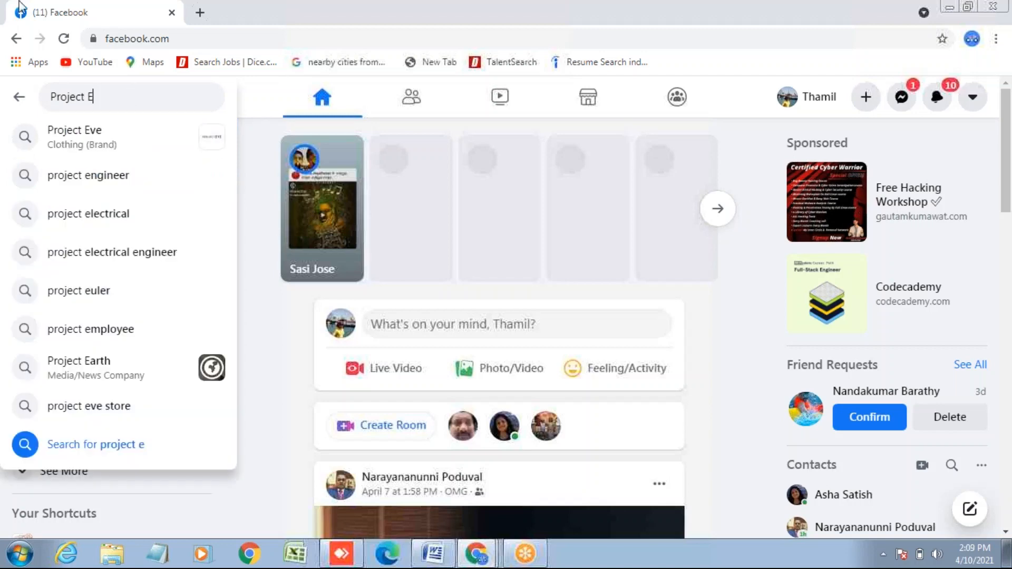
type("n")
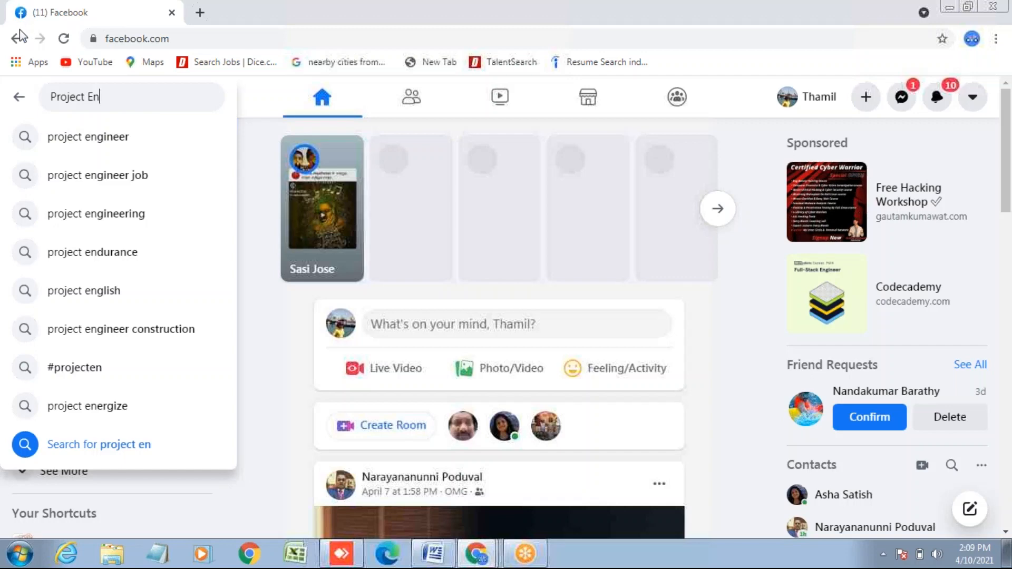
left_click(99, 142)
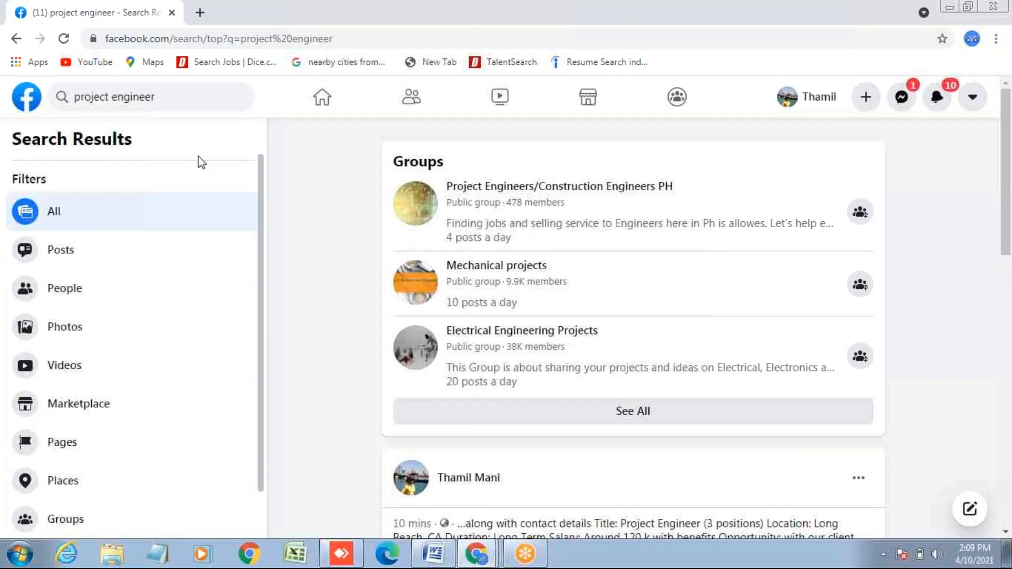
left_click(74, 294)
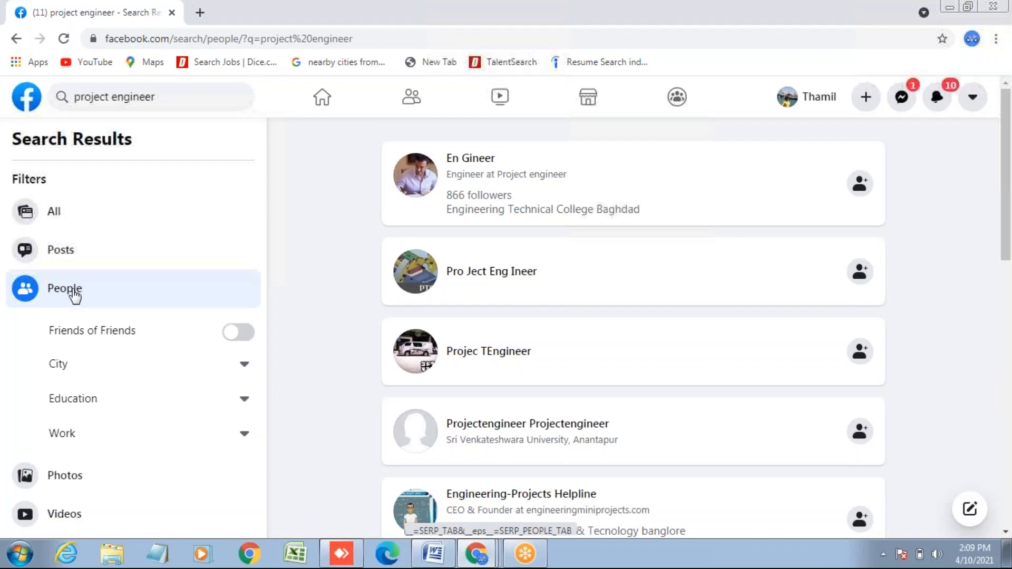
- Filter the project engineer People results to the city Long Beach, California
left_click(245, 368)
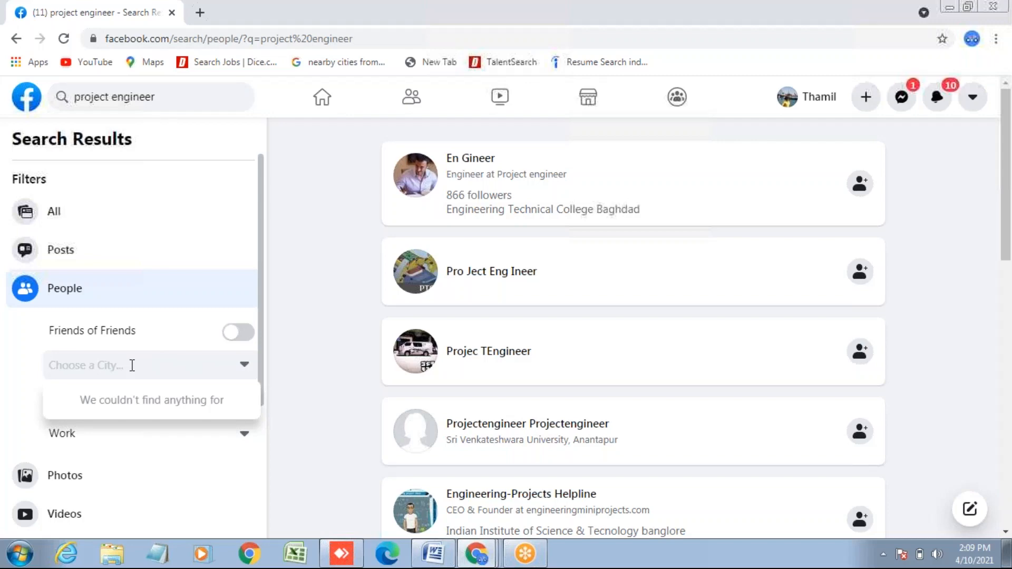
type("Long")
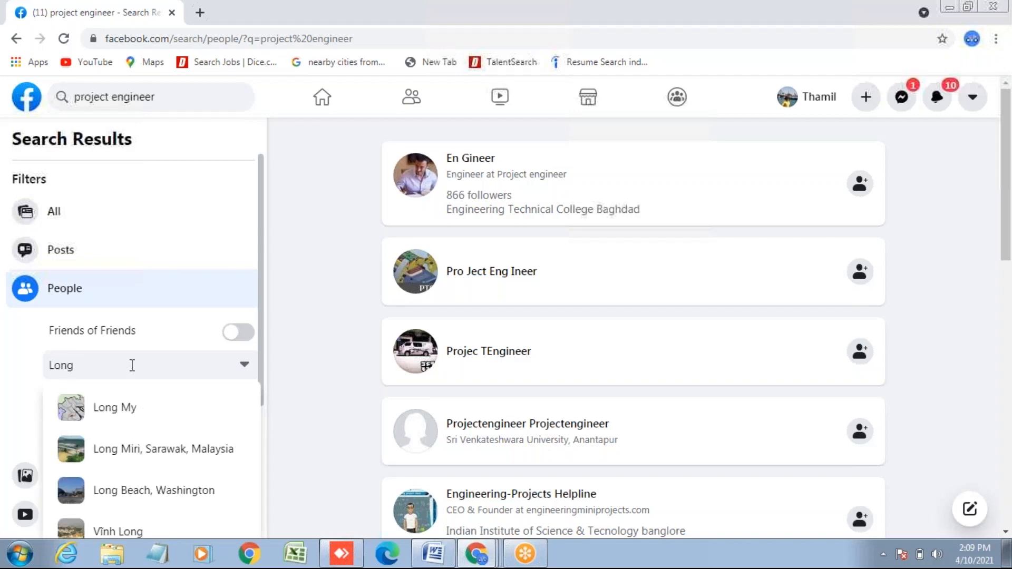
type(" B")
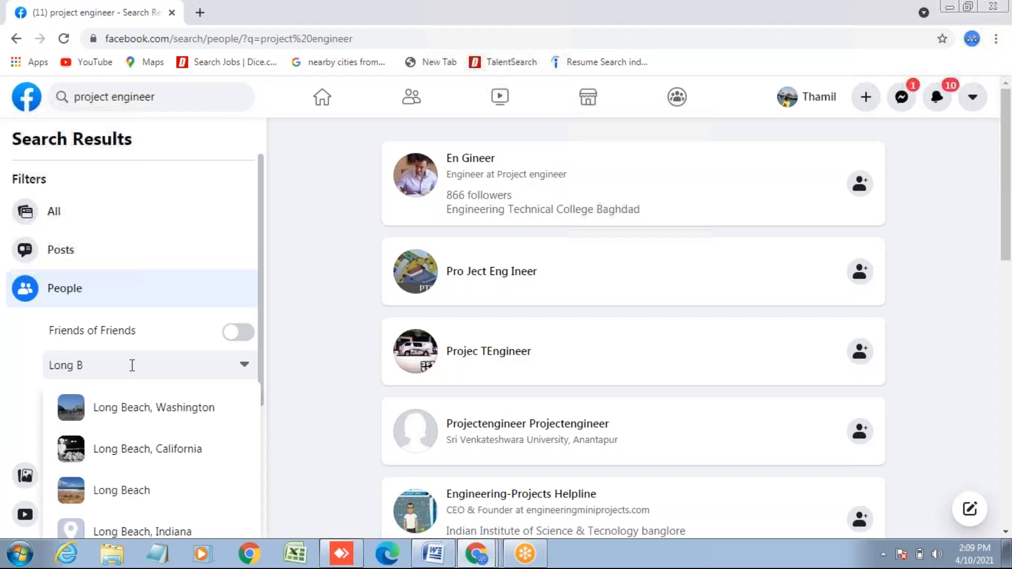
type("each,")
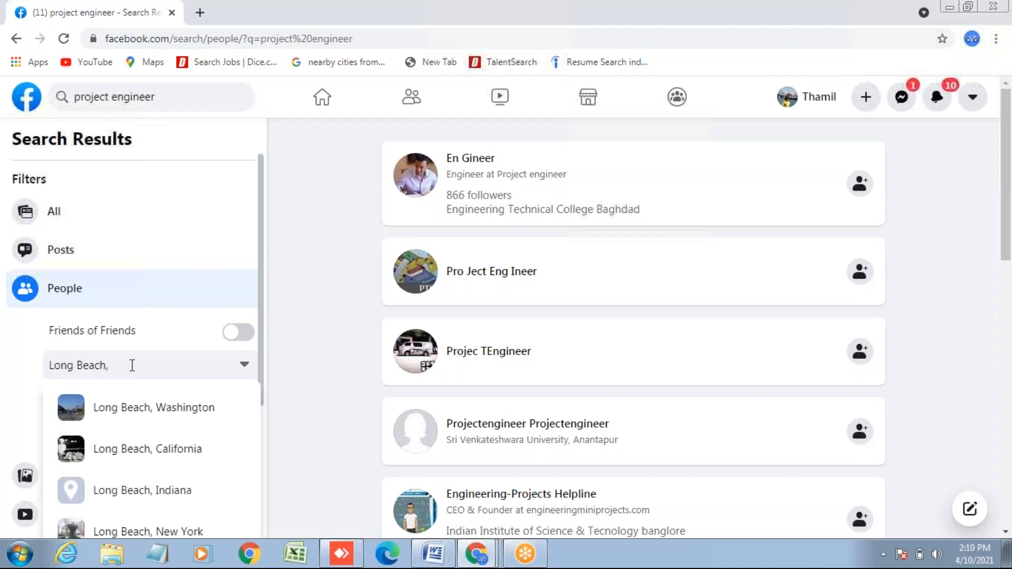
type(" C")
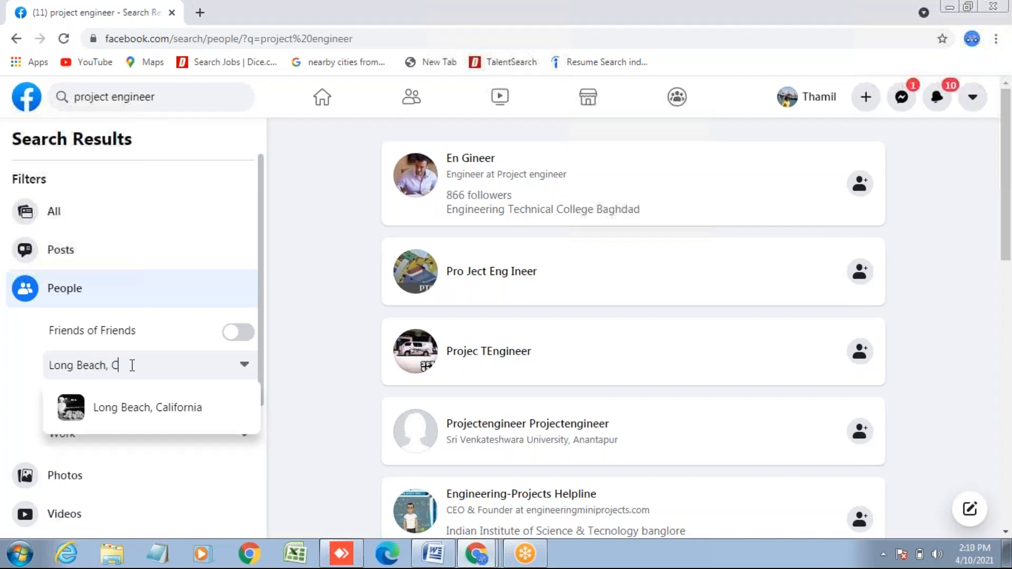
left_click(176, 415)
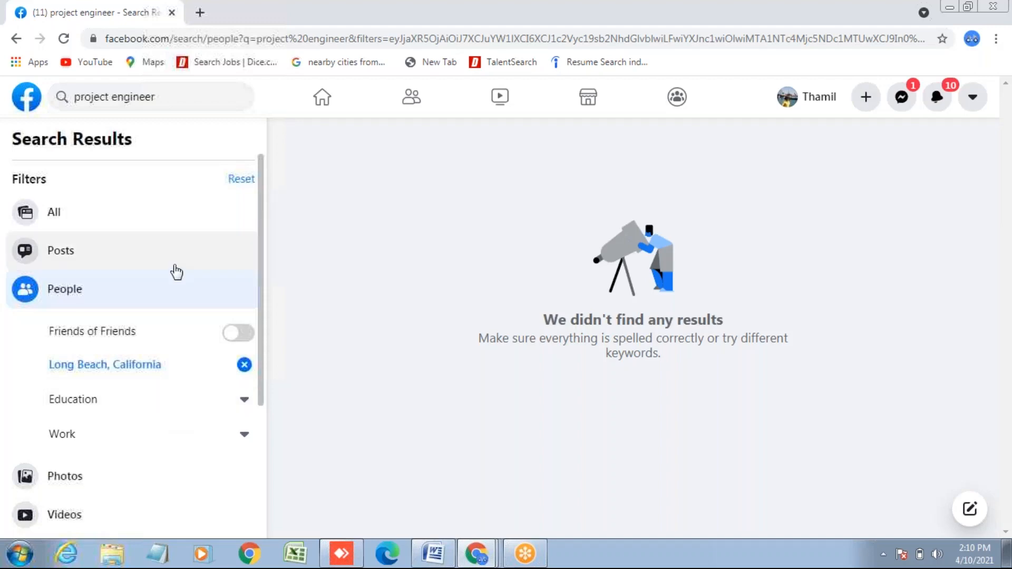
left_click(242, 180)
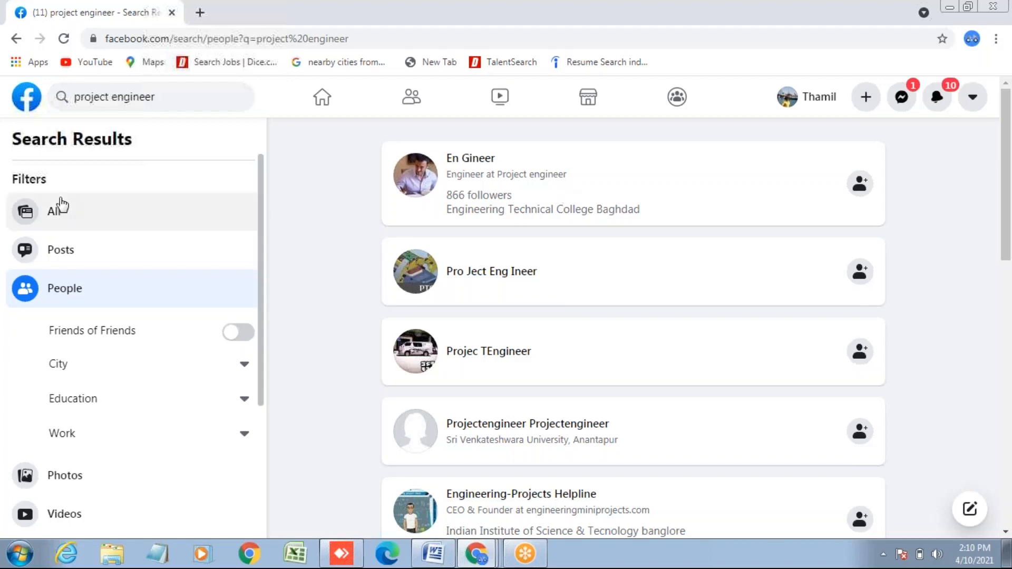
left_click(55, 211)
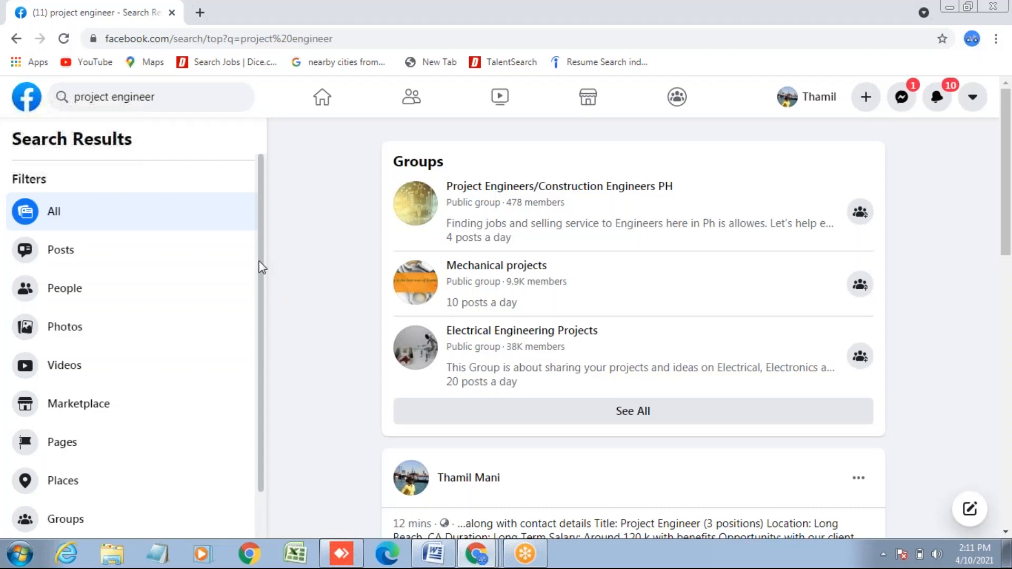
left_click_drag(258, 262, 262, 352)
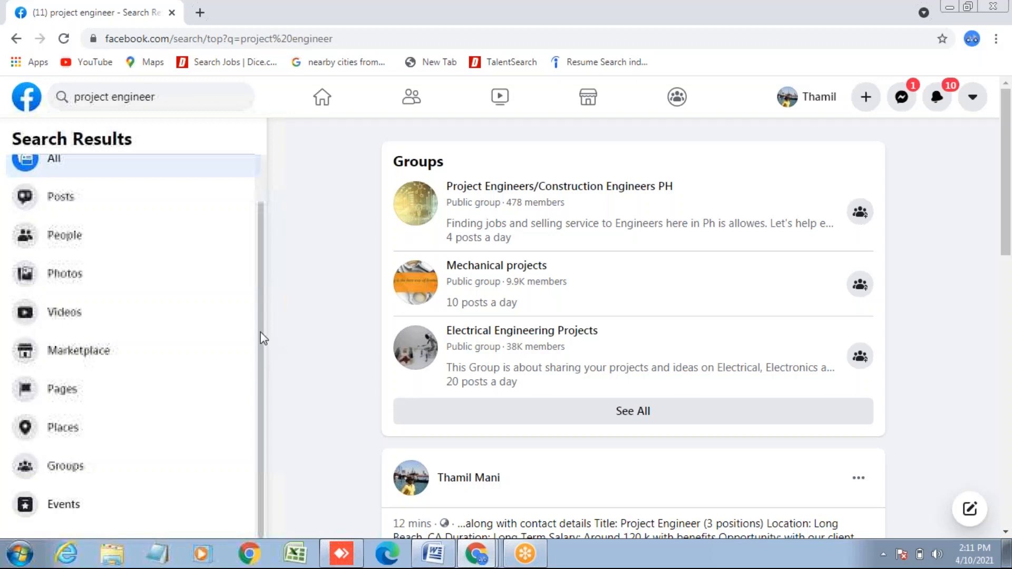
scroll(262, 338, "up", 1)
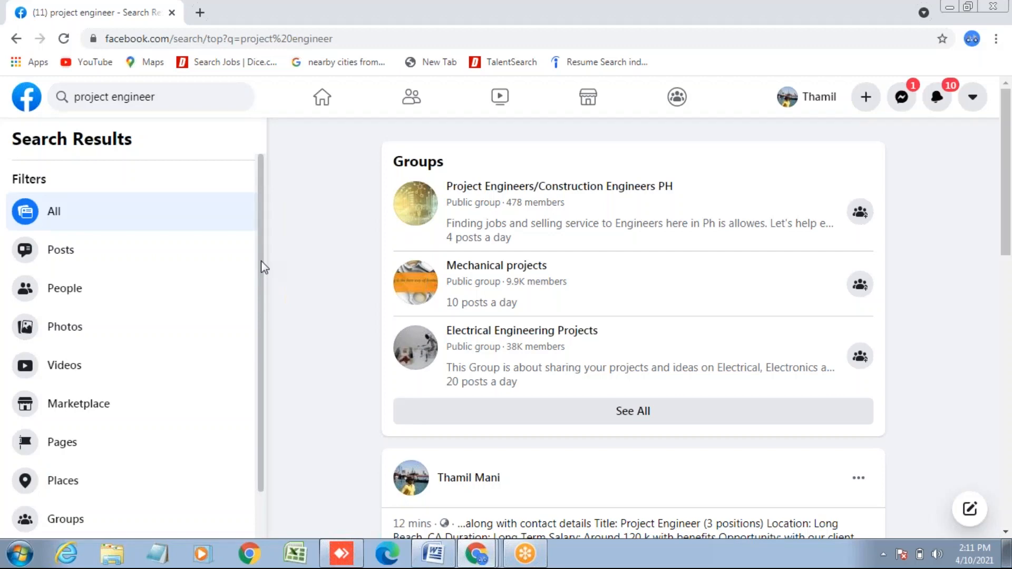
- Rerun the 'project engineer' search and narrow the results to People without a city filter
left_click(166, 99)
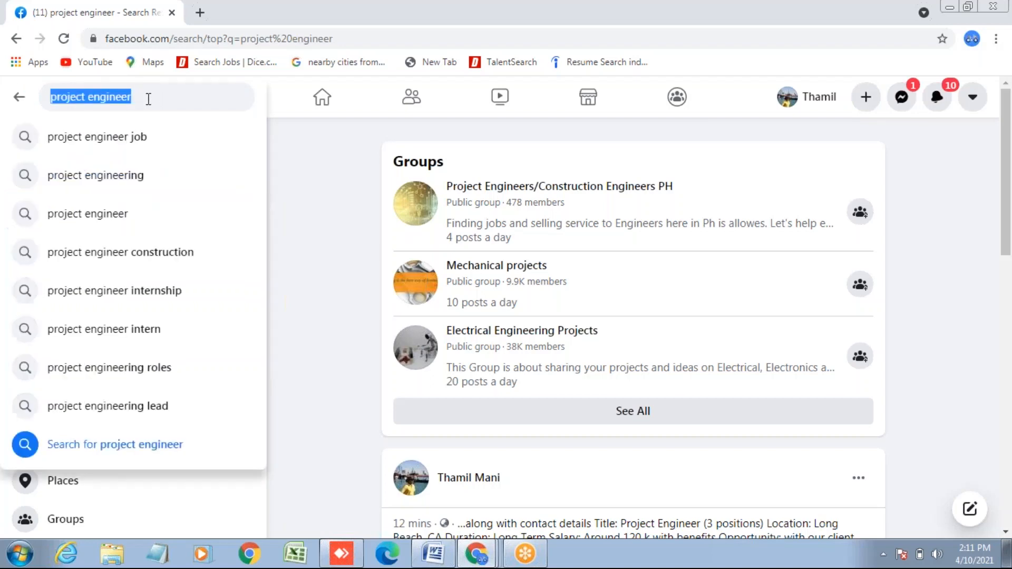
left_click(149, 99)
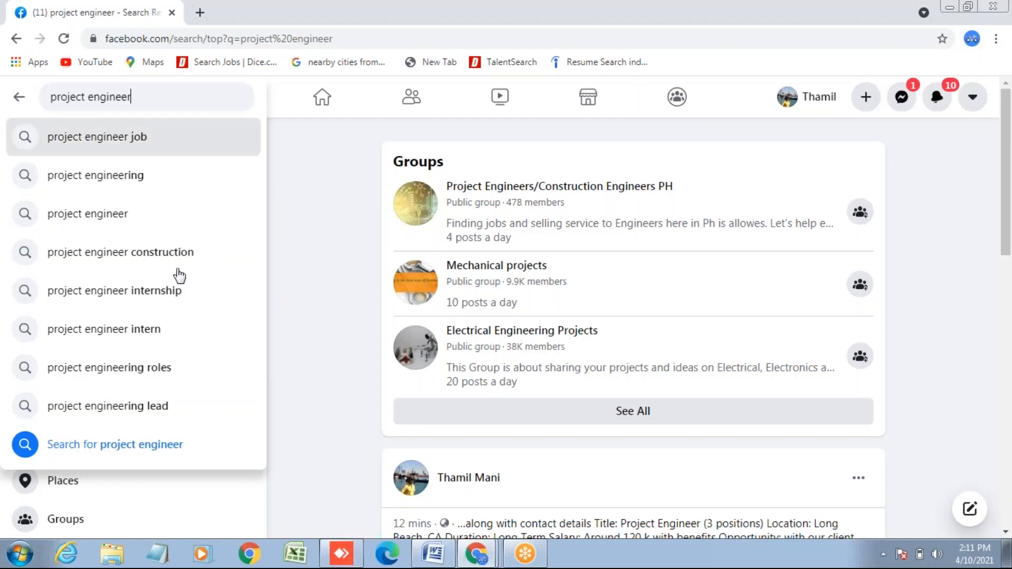
left_click(163, 447)
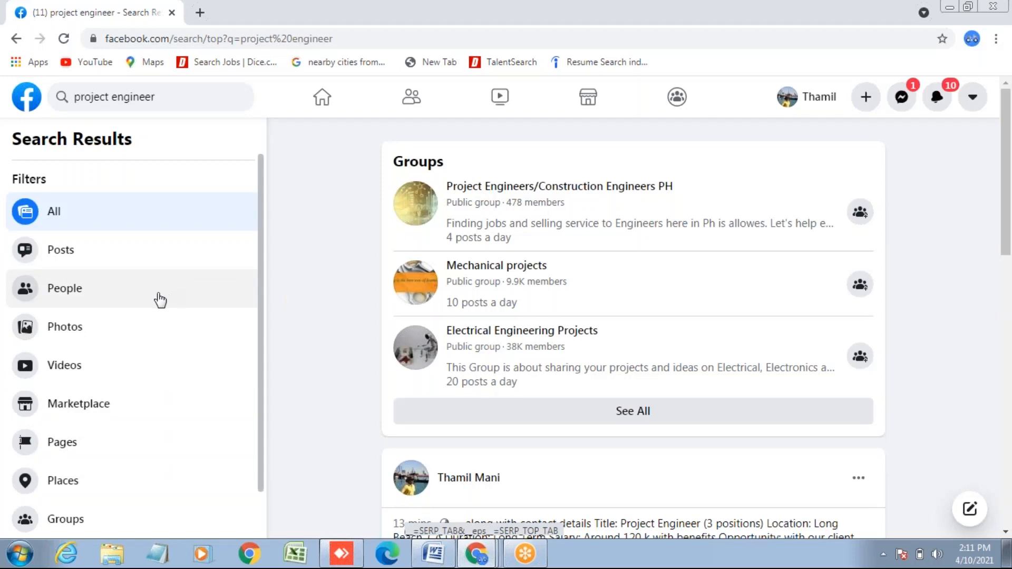
left_click(101, 298)
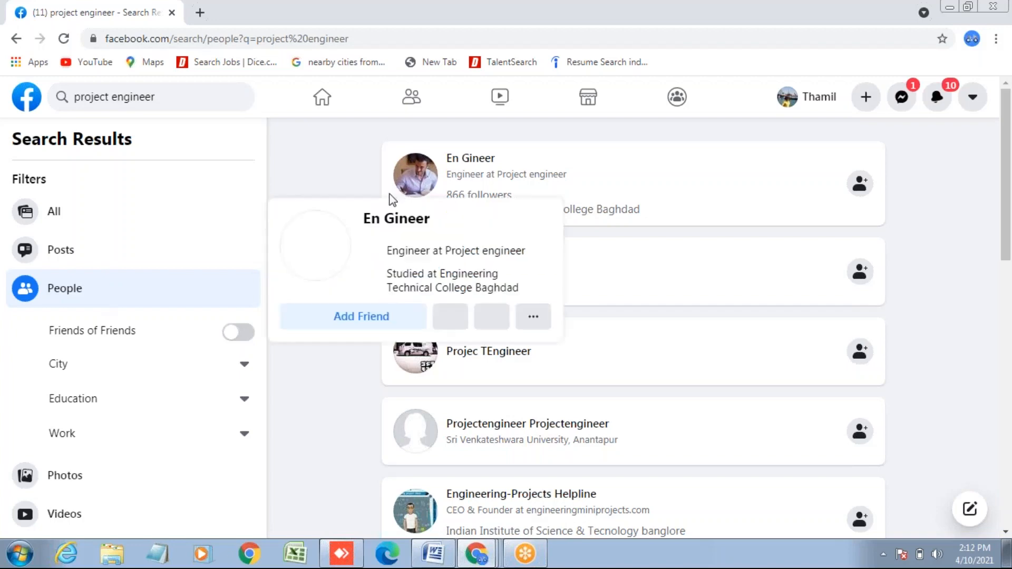
mouse_move(397, 200)
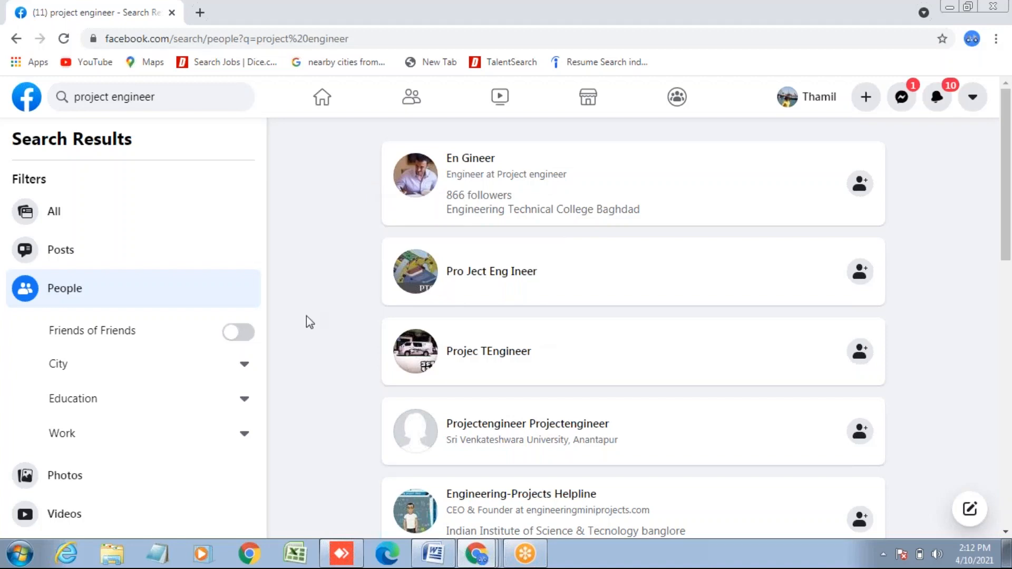
left_click(173, 97)
- Replace the query with 'java developer' and show People results
key("BackSpace")
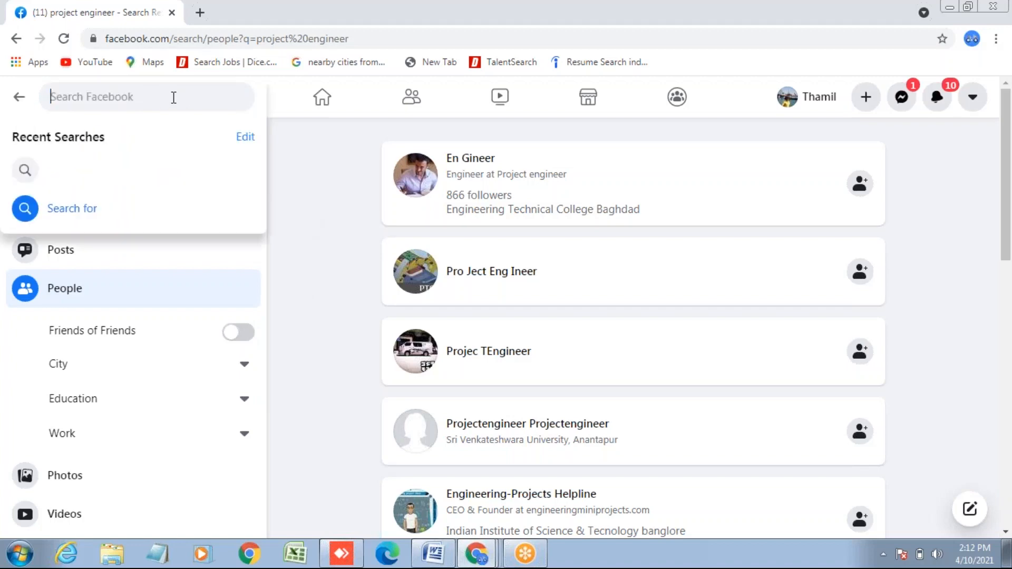
type("j")
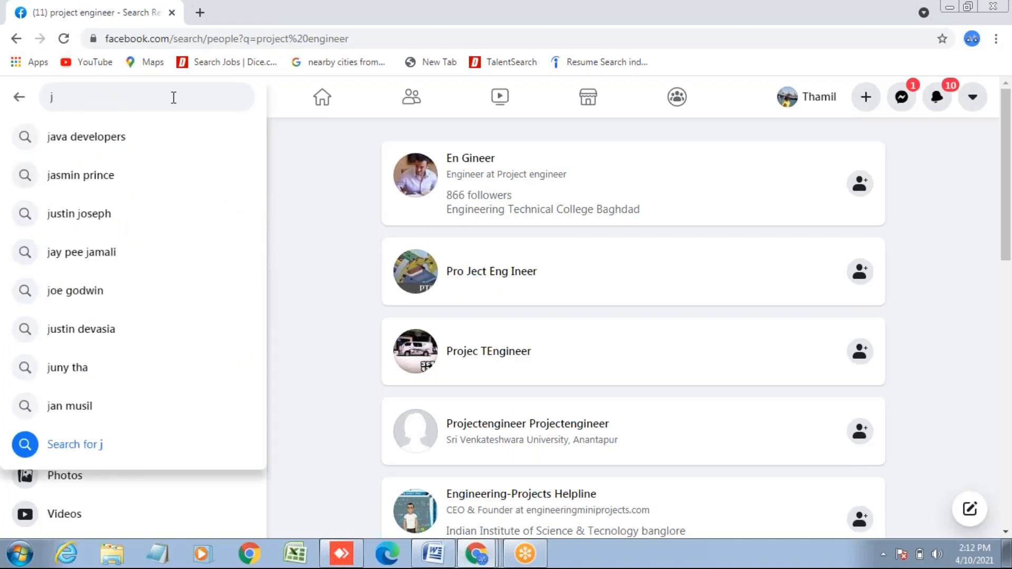
type("ava")
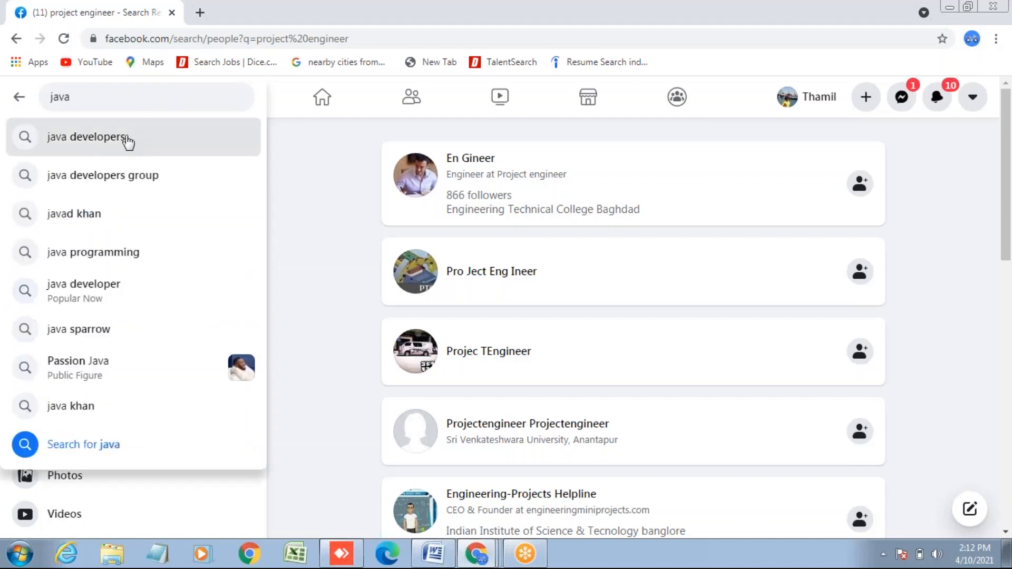
left_click(109, 289)
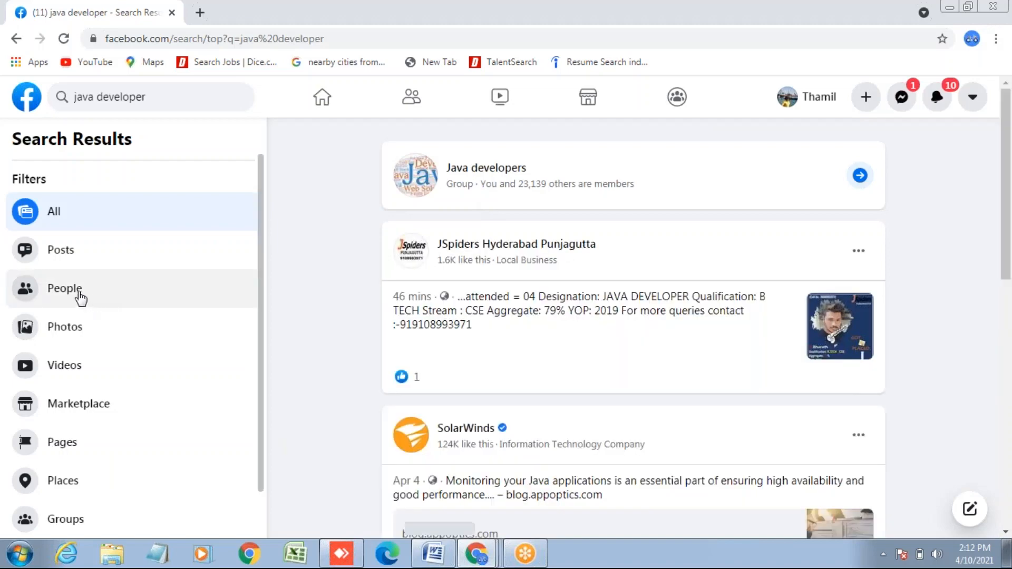
left_click(81, 298)
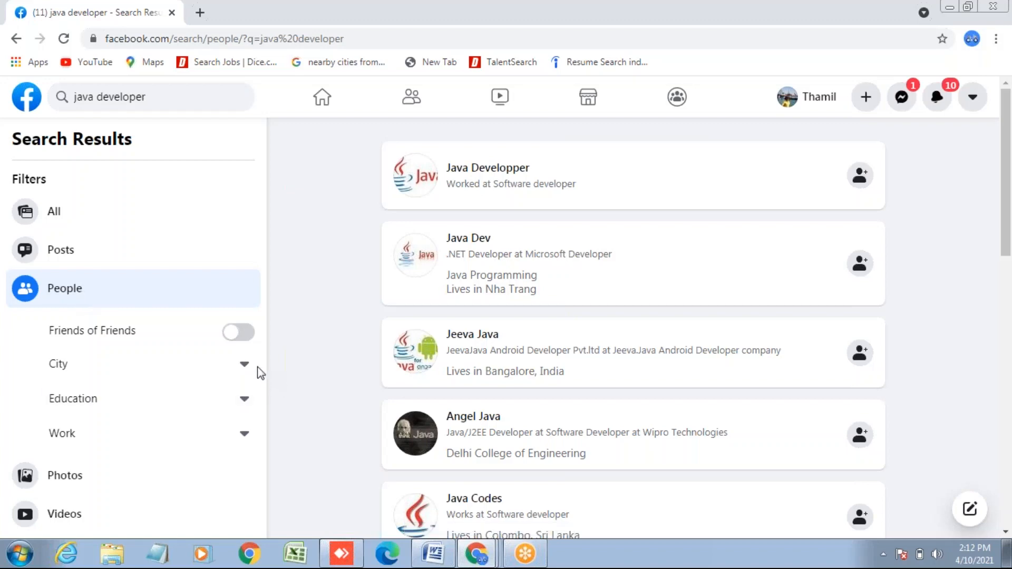
- Filter the java developer People results to California City, California
left_click(244, 364)
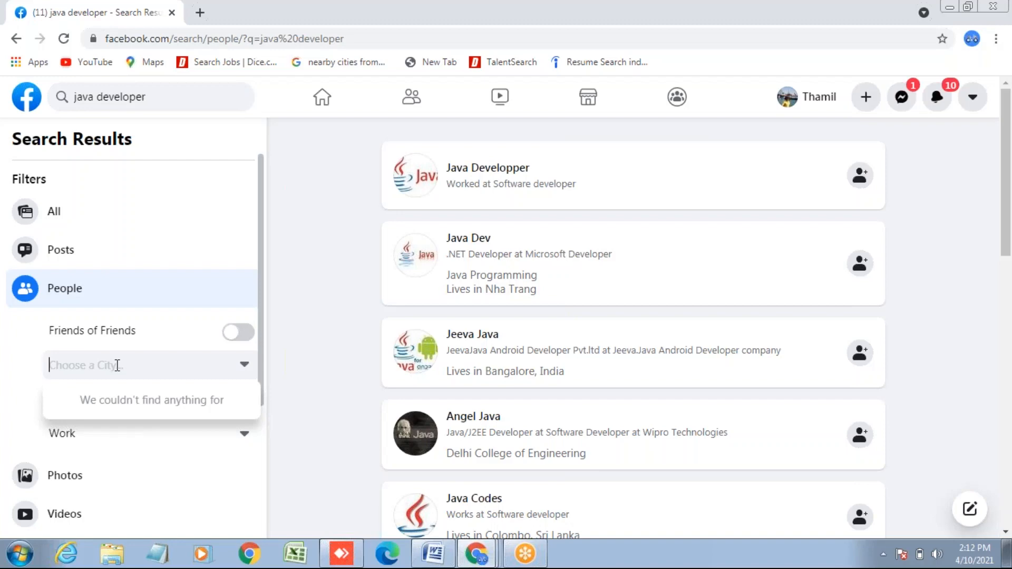
type("c")
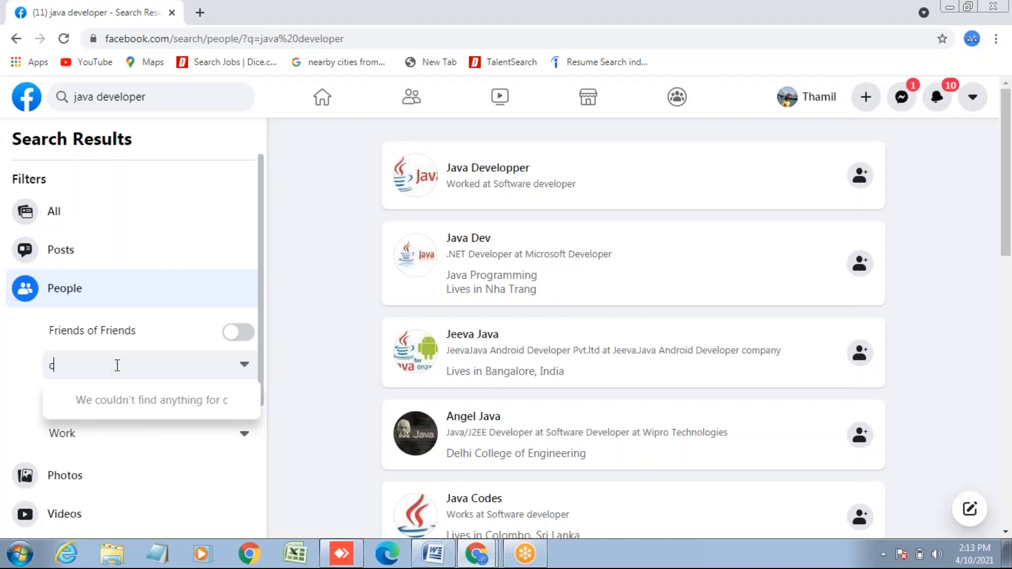
type("alifor")
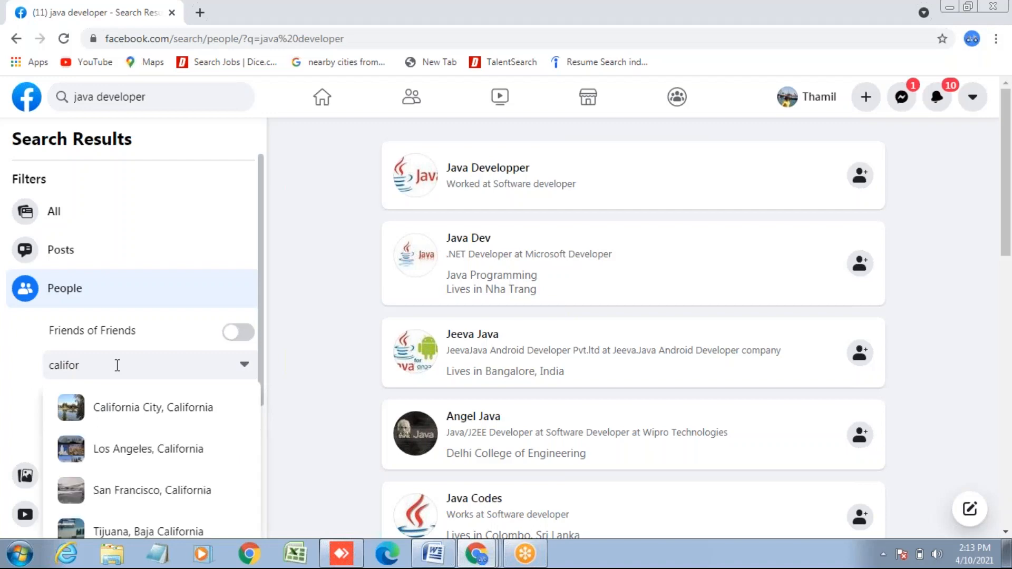
type("nia")
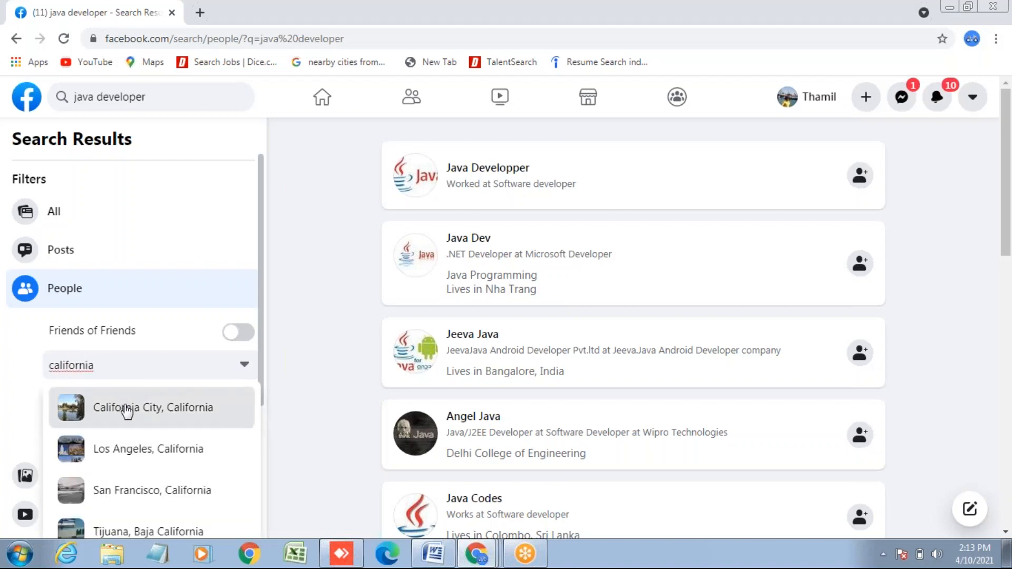
left_click(126, 409)
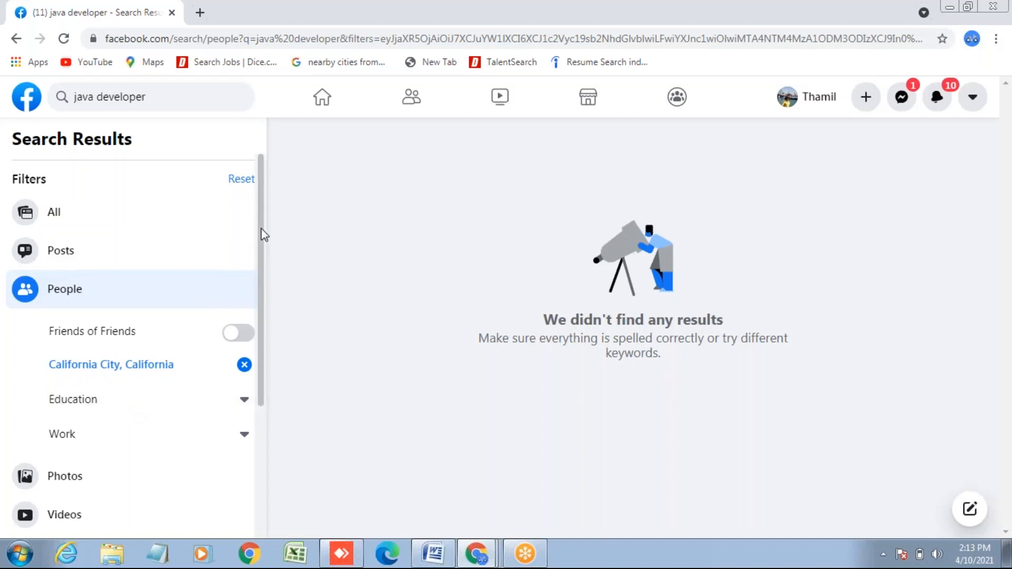
mouse_move(261, 229)
left_mouse_down()
mouse_move(255, 377)
mouse_move(270, 212)
left_mouse_up()
- Switch the java developer results to the Groups filter
left_click_drag(261, 218, 258, 352)
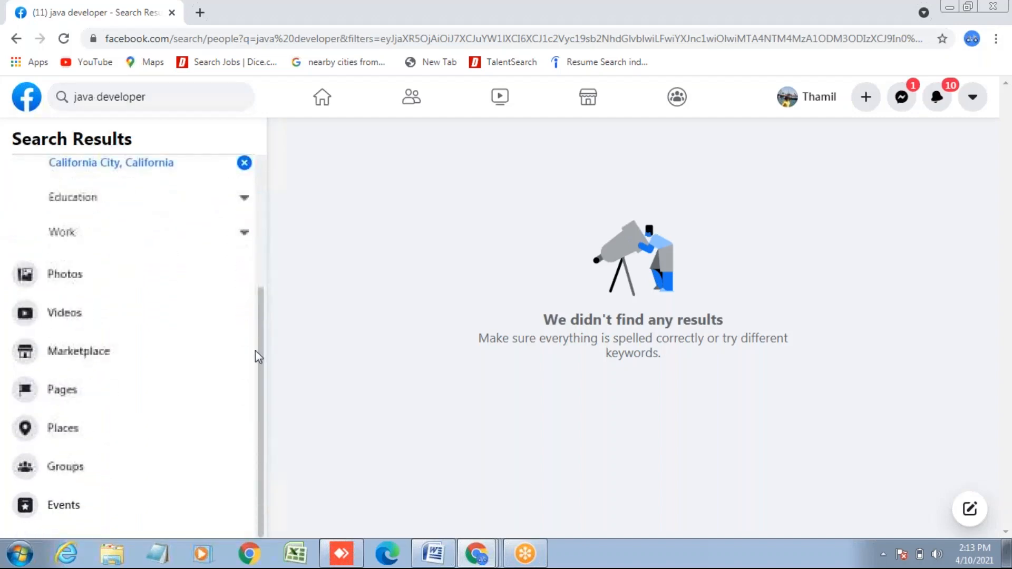
left_click(69, 472)
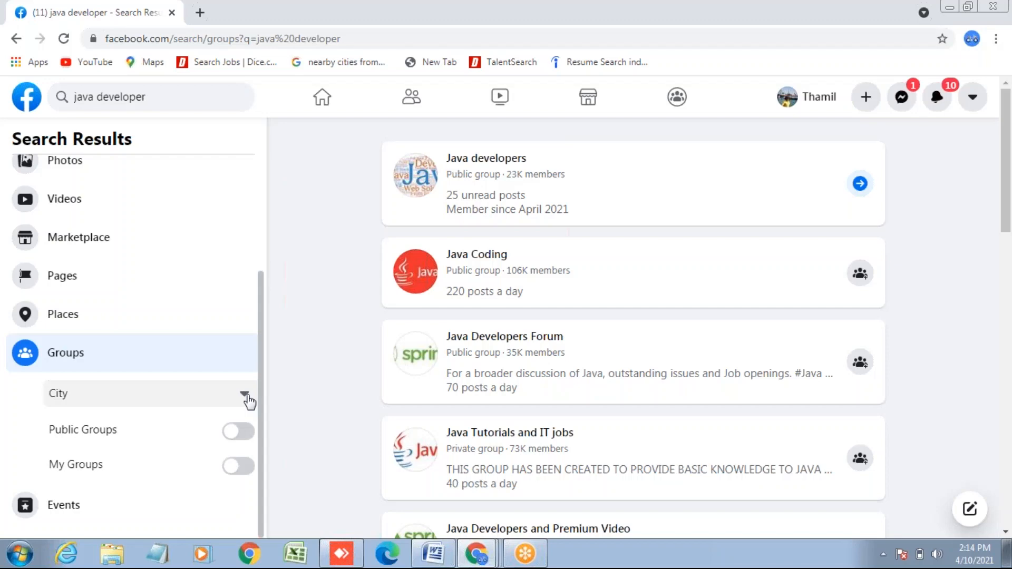
- Change the search from 'java developer' back to 'project engineer' and browse the groups listed
left_click(157, 96)
key("BackSpace")
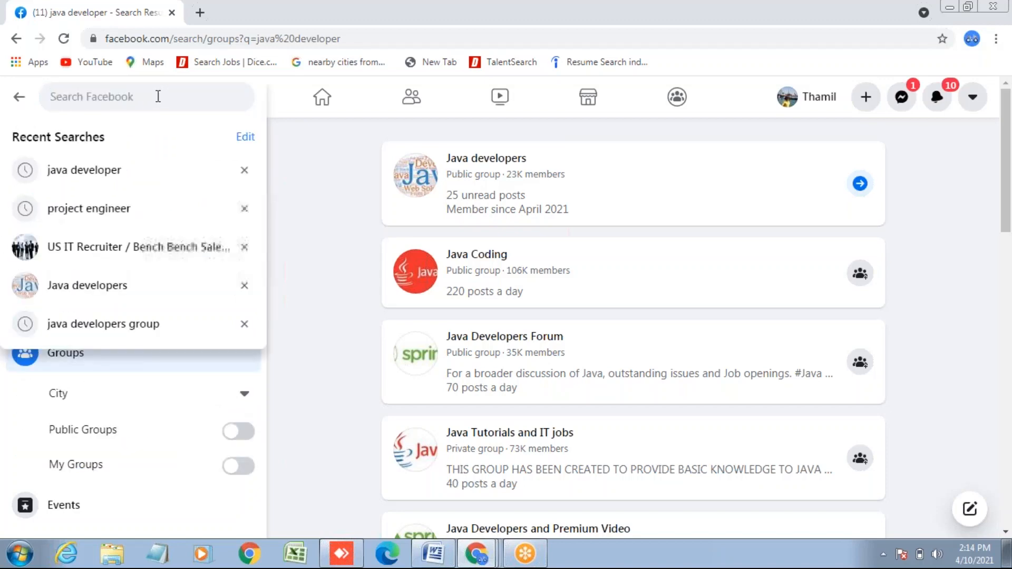
type("po")
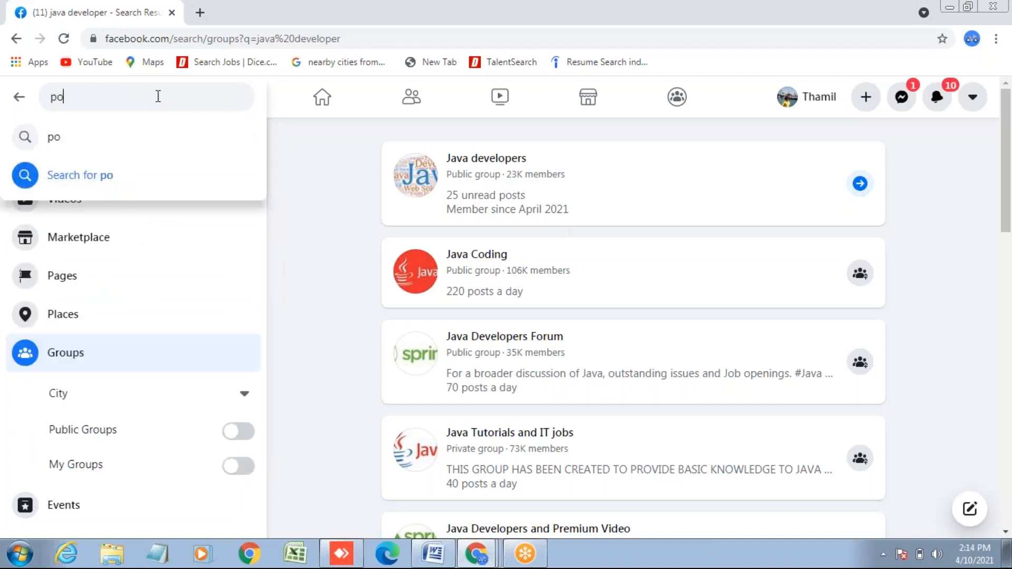
type("je")
key("BackSpace")
key("BackSpace")
key("BackSpace")
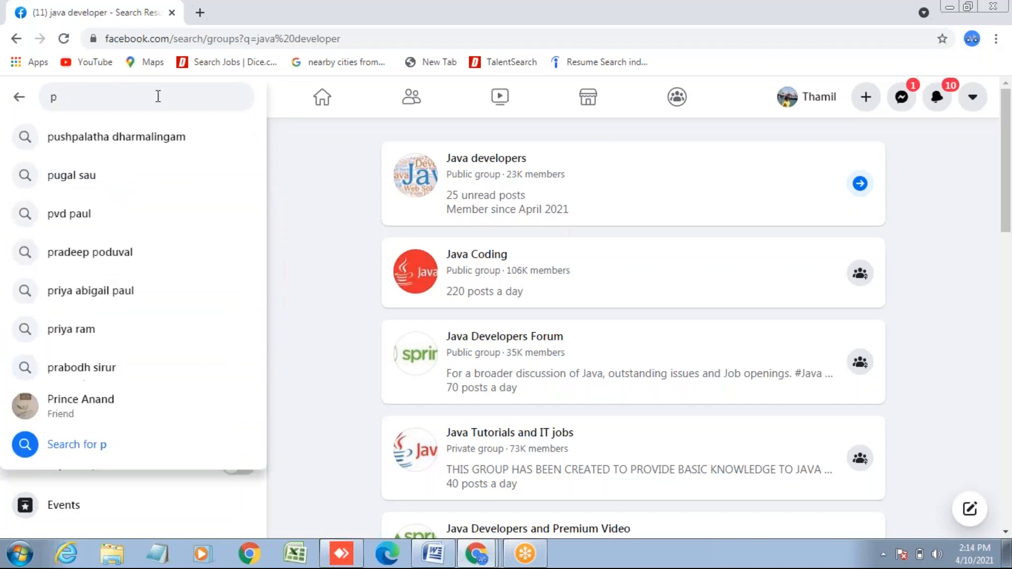
type("roje")
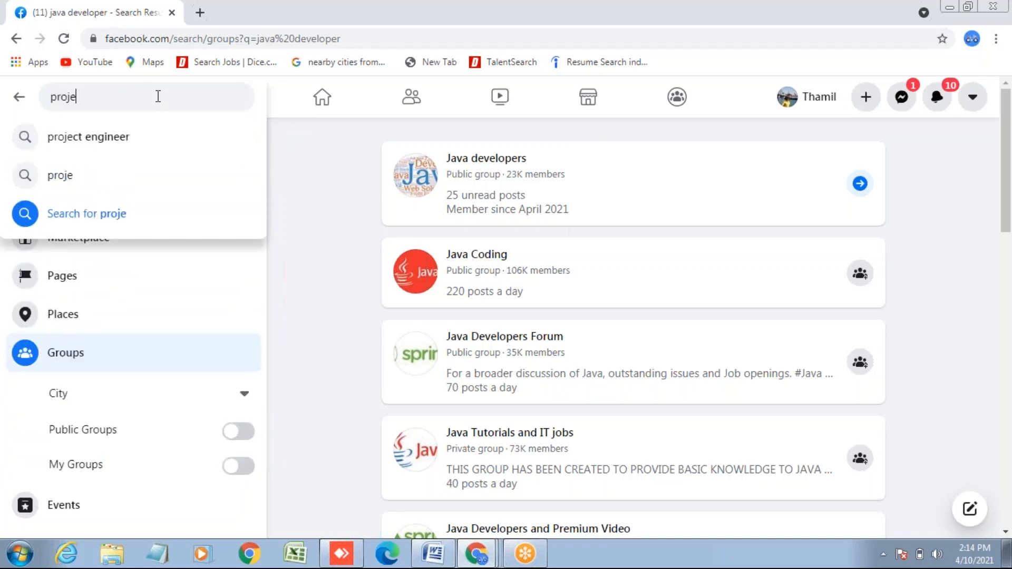
type("c")
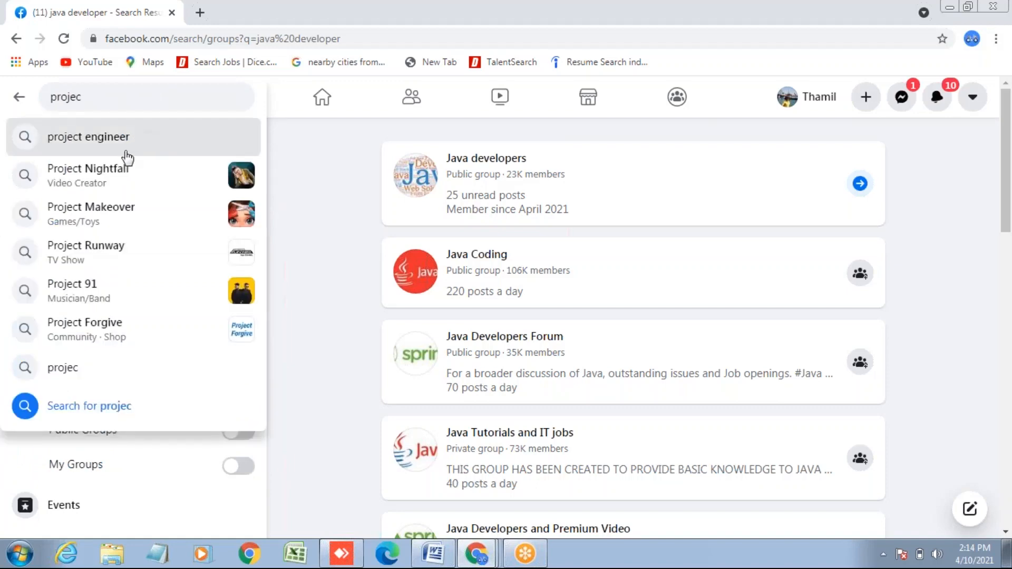
left_click(121, 138)
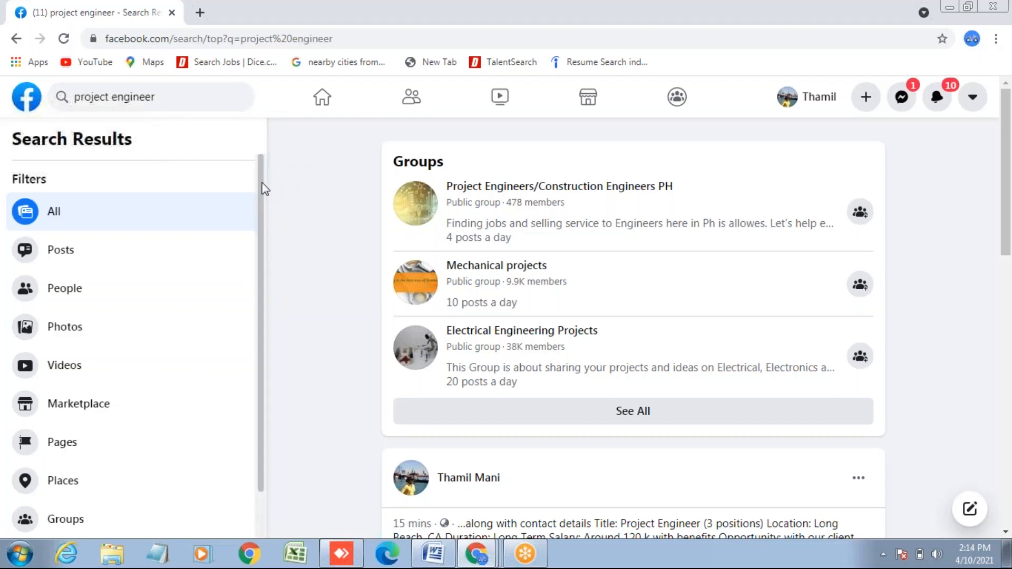
left_click_drag(262, 183, 261, 240)
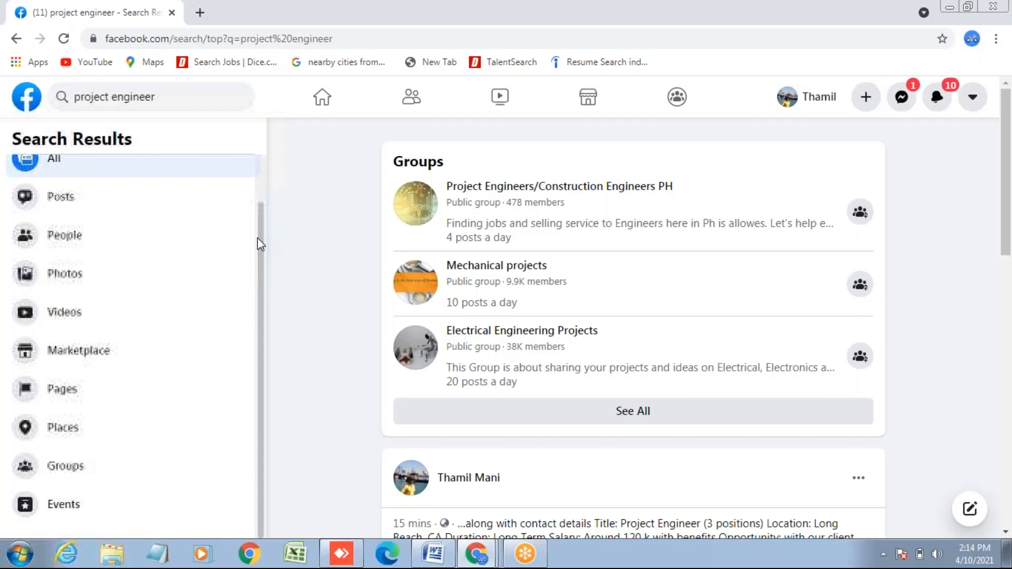
left_click(638, 416)
- Show all 'project engineer' group results and scroll down to the civil and electronics engineering groups
left_click(637, 412)
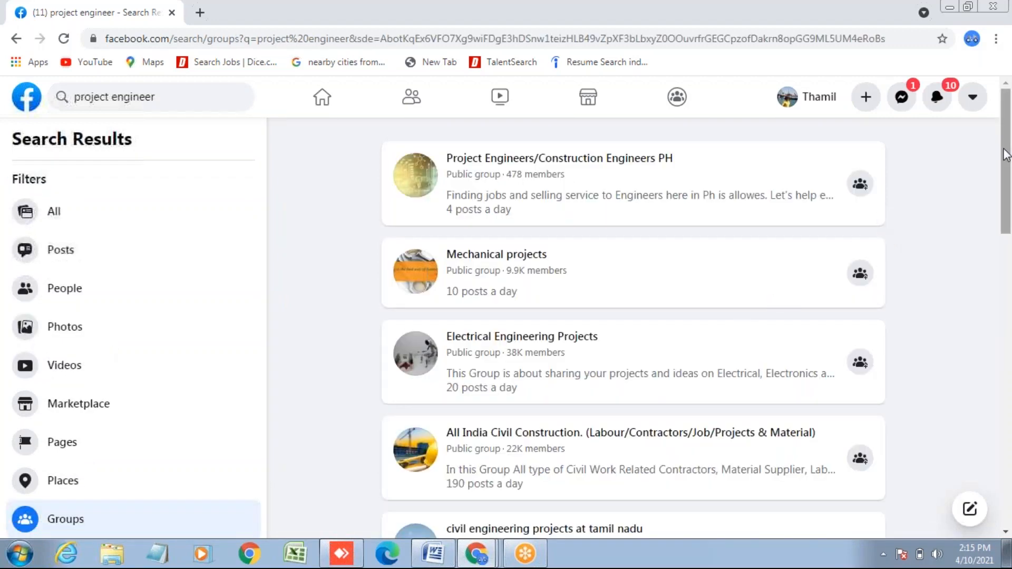
left_click_drag(1006, 154, 1006, 358)
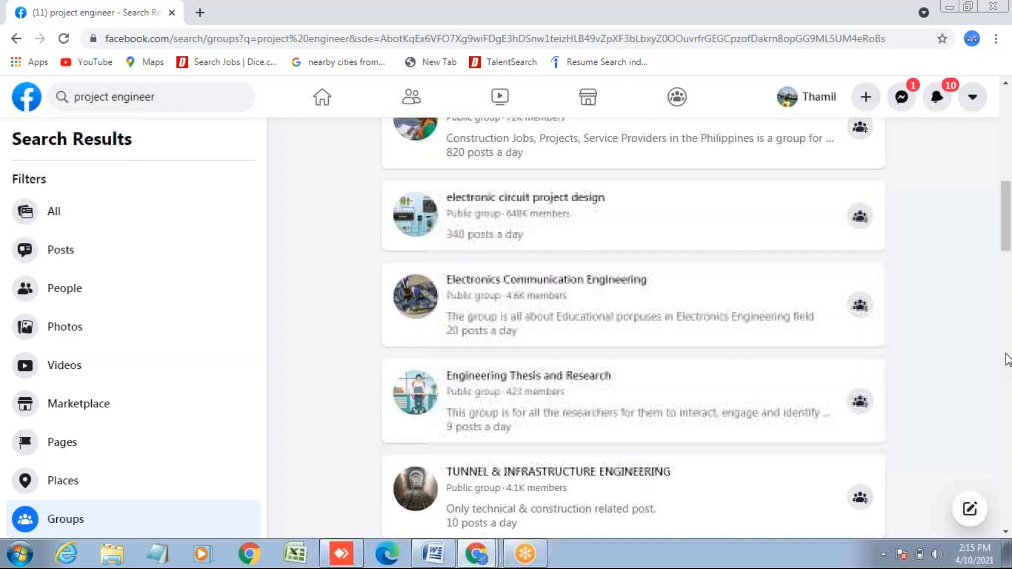
- Search the project engineer group results in-page for 'chemical en' and scroll through; no matches appear
key("ctrl+f")
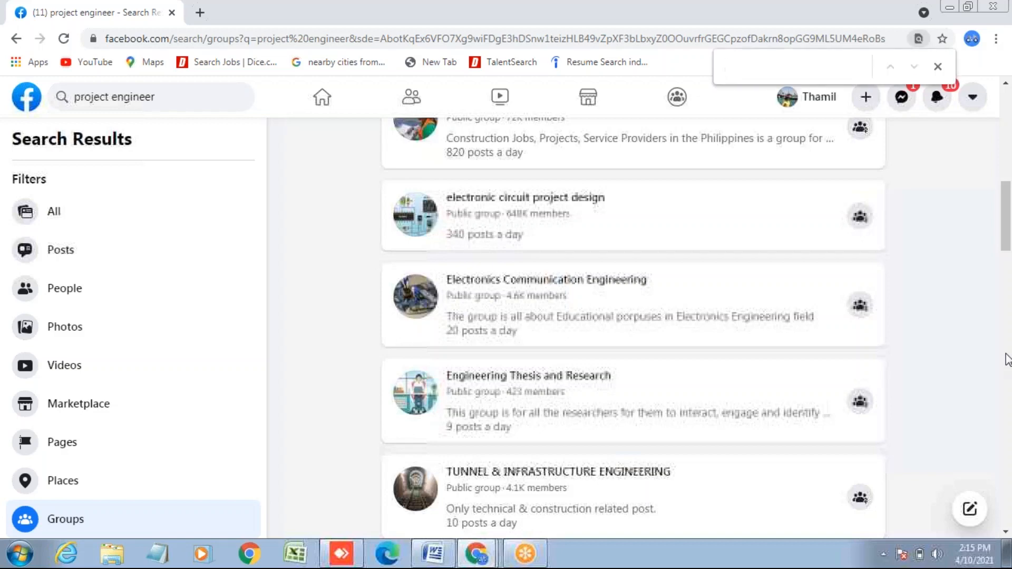
type("chema")
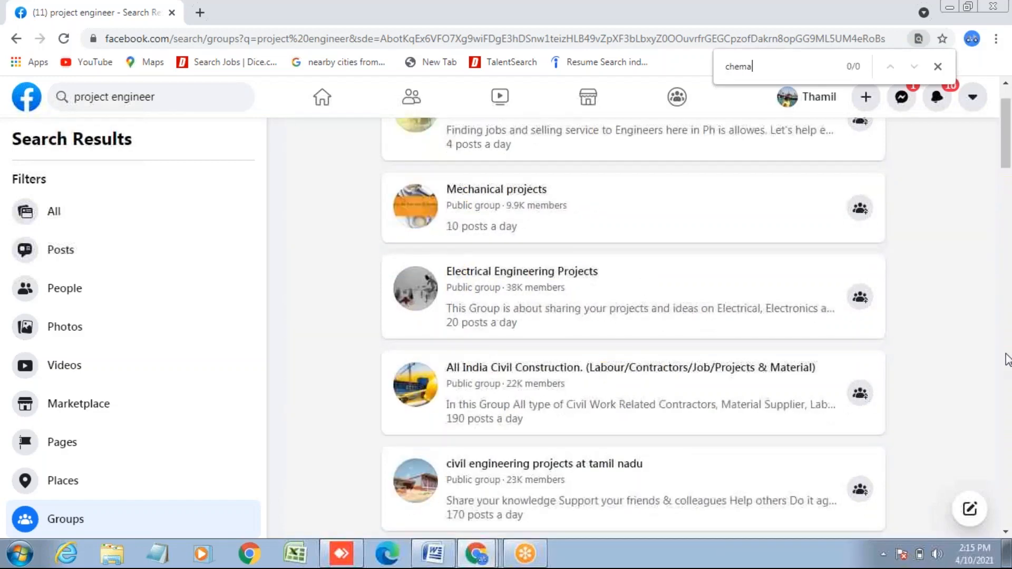
key("BackSpace")
type("i")
type("c")
type("al")
type(" engine")
type("e")
key("BackSpace")
key("BackSpace")
key("BackSpace")
key("BackSpace")
key("BackSpace")
key("BackSpace")
key("BackSpace")
key("BackSpace")
key("BackSpace")
key("BackSpace")
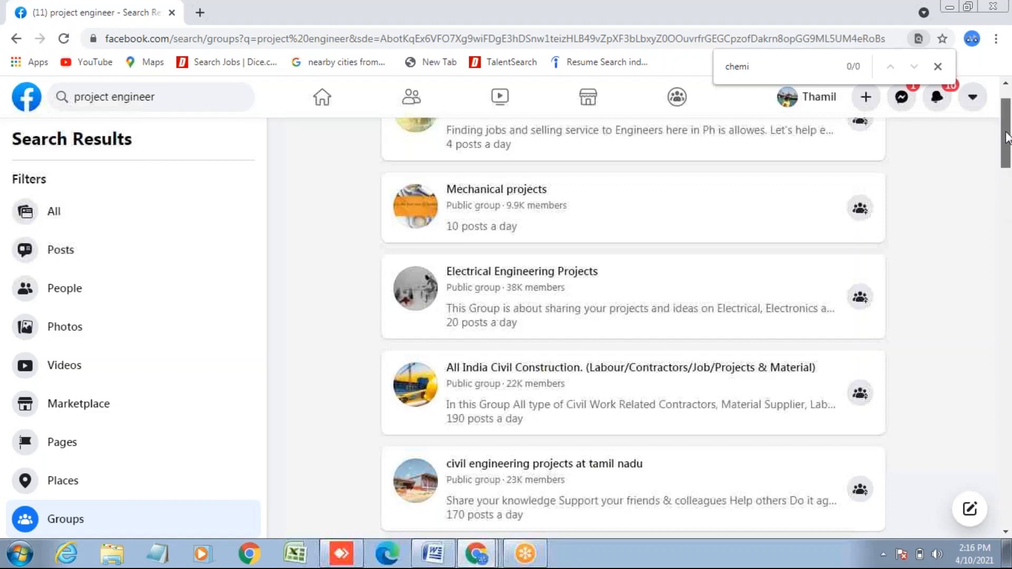
left_click_drag(1007, 136, 1008, 538)
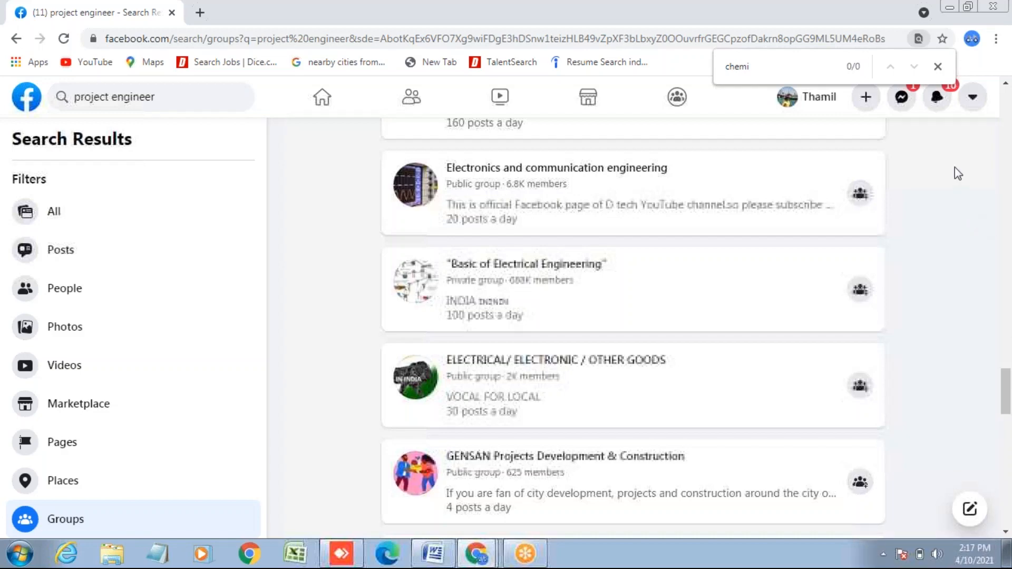
- Clear the find-in-page text and search Facebook for 'java developer'
left_click(785, 68)
key("BackSpace")
key("BackSpace")
key("BackSpace")
key("BackSpace")
key("BackSpace")
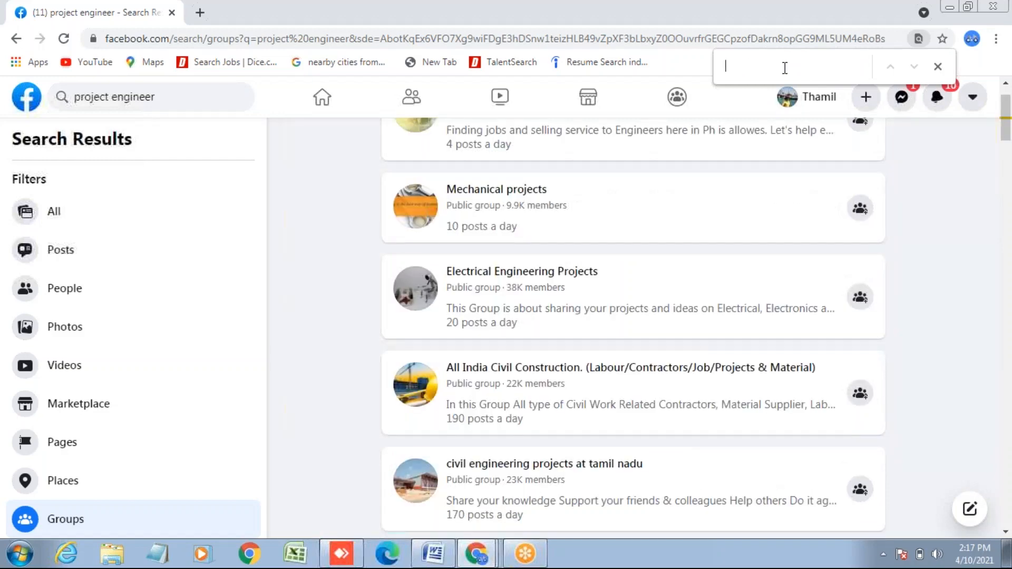
left_click(158, 96)
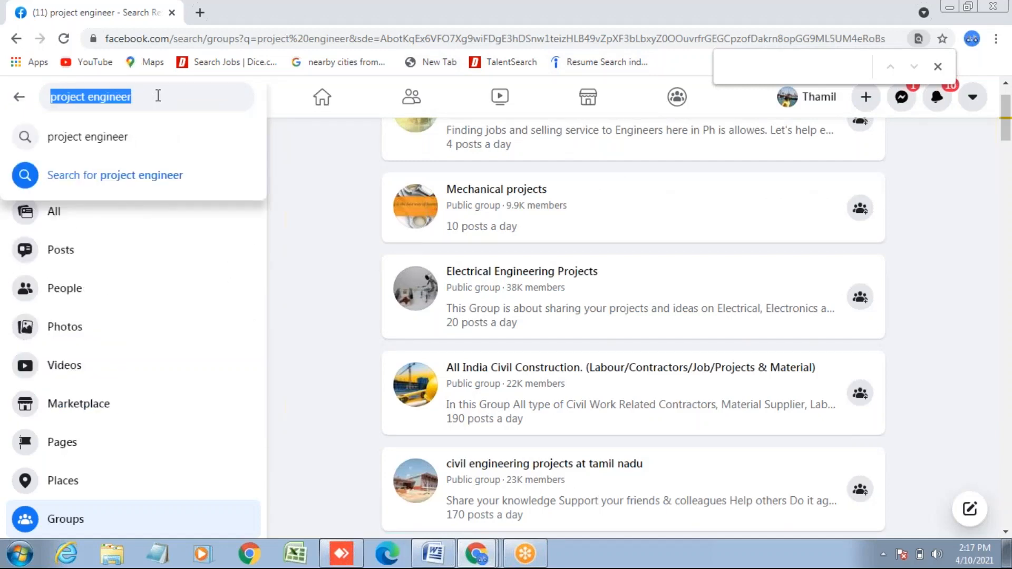
key("BackSpace")
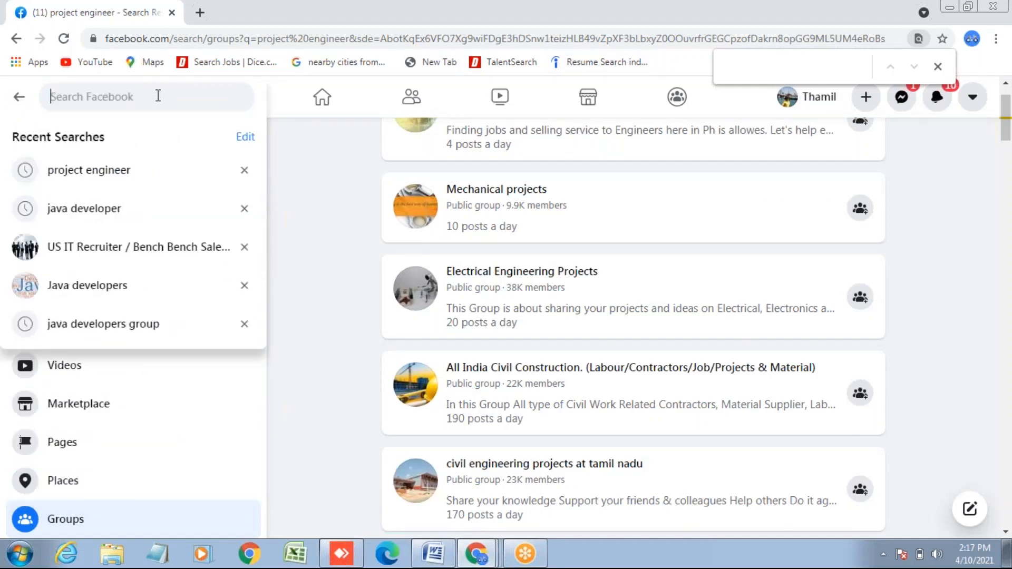
type("jav")
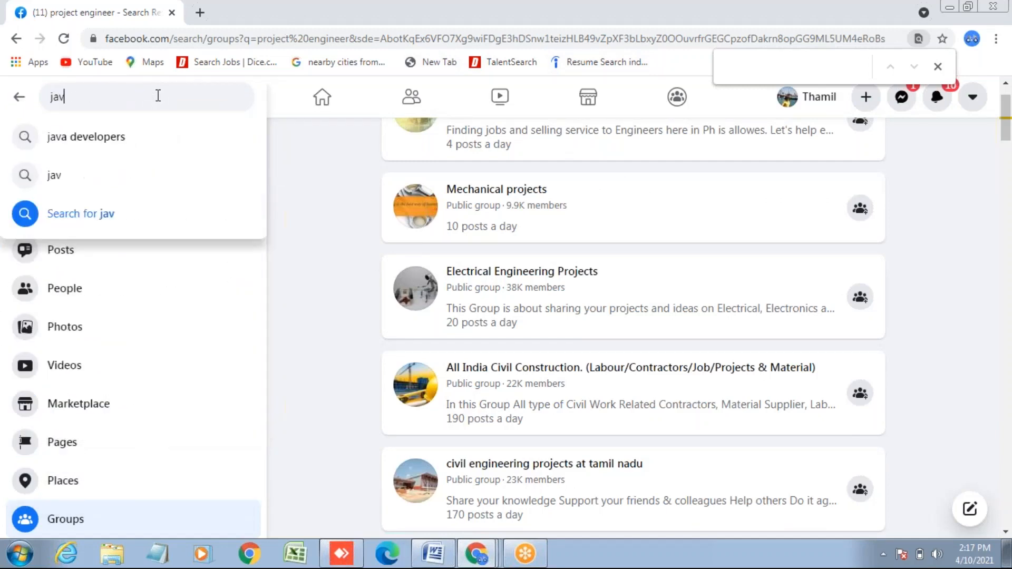
type("a")
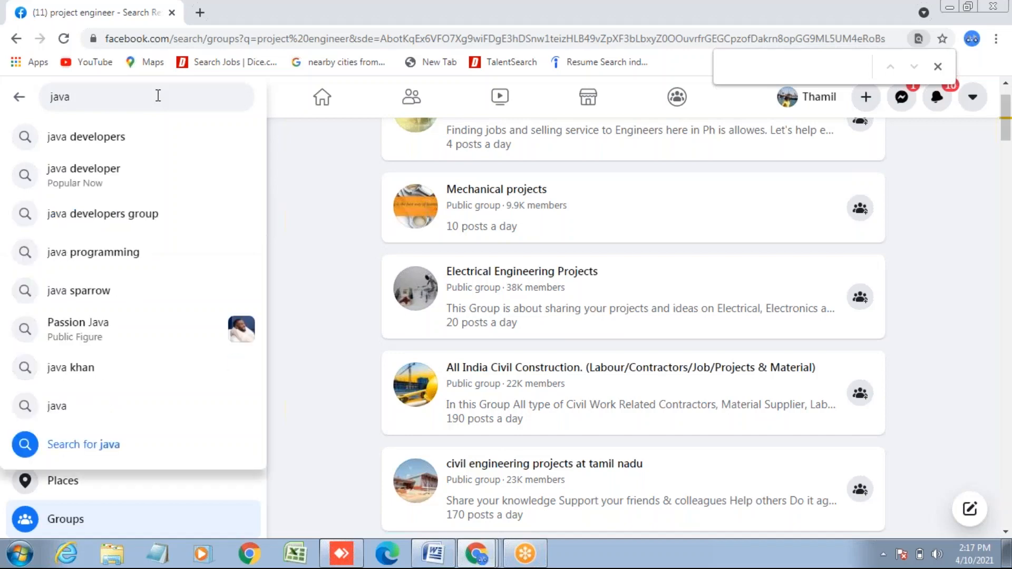
left_click(112, 175)
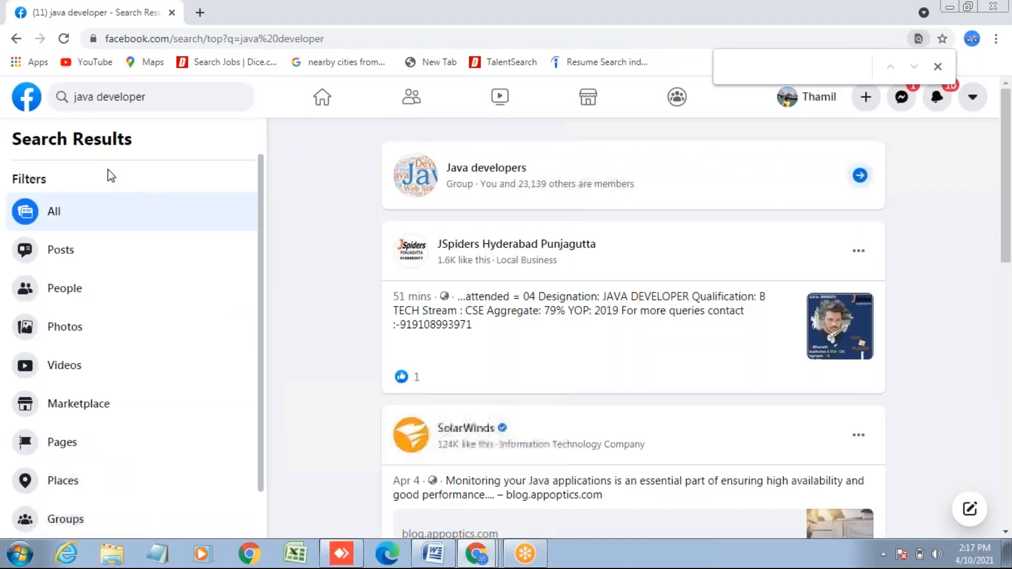
- Filter the java developer results to Groups and open the Java developers group
left_click_drag(259, 244, 260, 299)
left_click(61, 474)
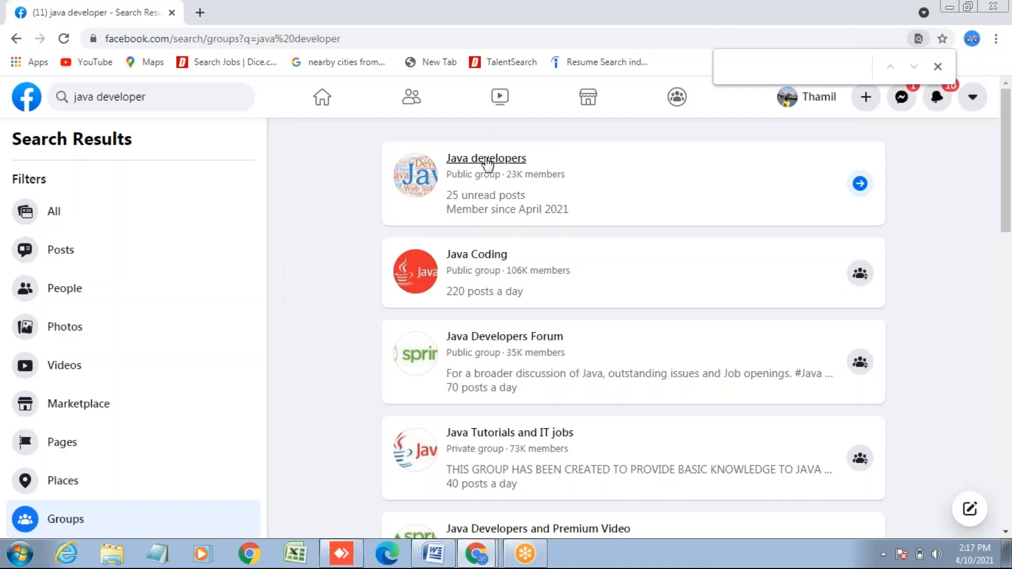
mouse_move(487, 165)
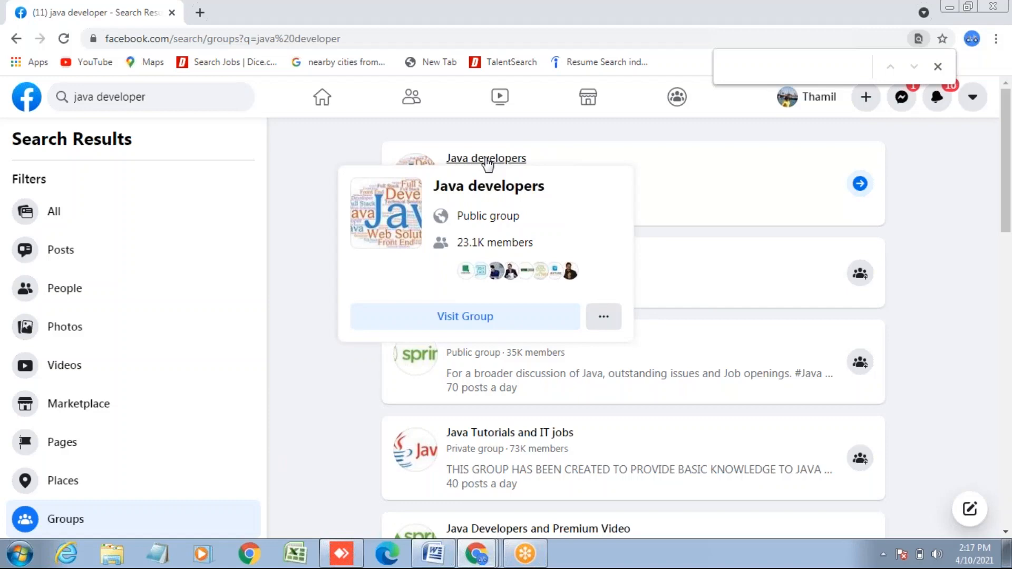
left_click(488, 160)
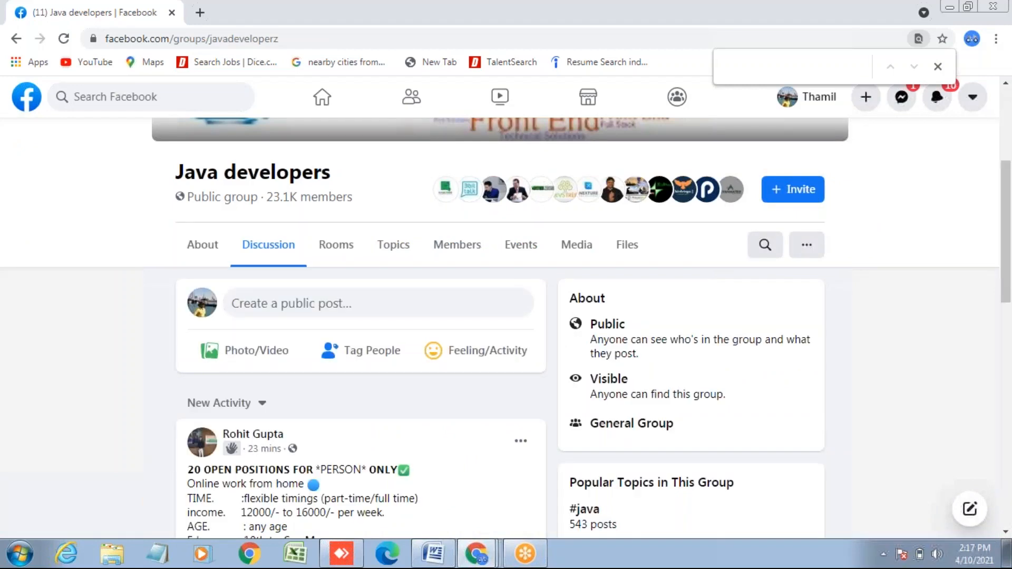
- Paste the prepared post seeking 3 Project Engineers in Long Beach, CA, and publish it to the group
left_click(281, 310)
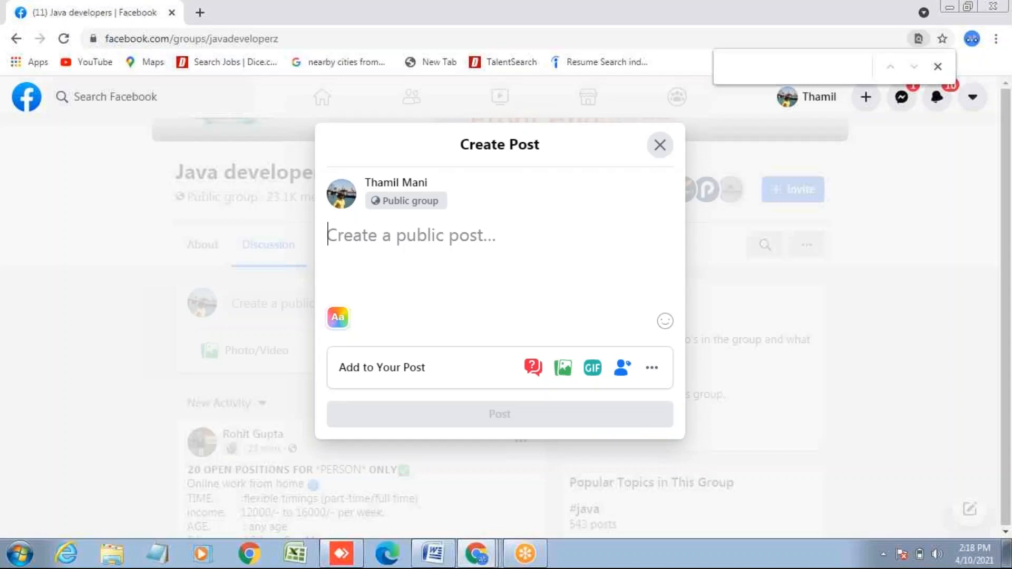
right_click(329, 236)
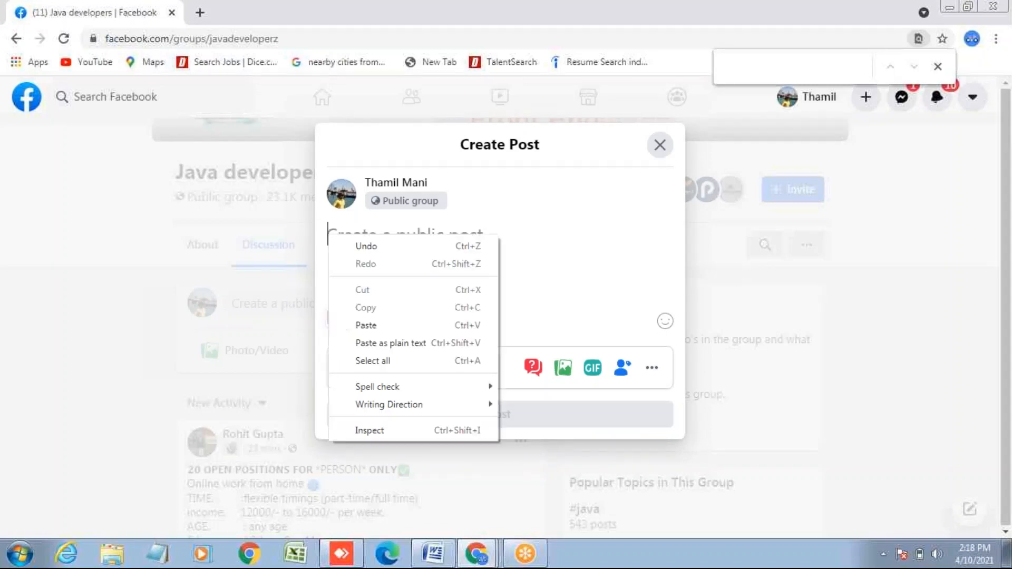
left_click(375, 326)
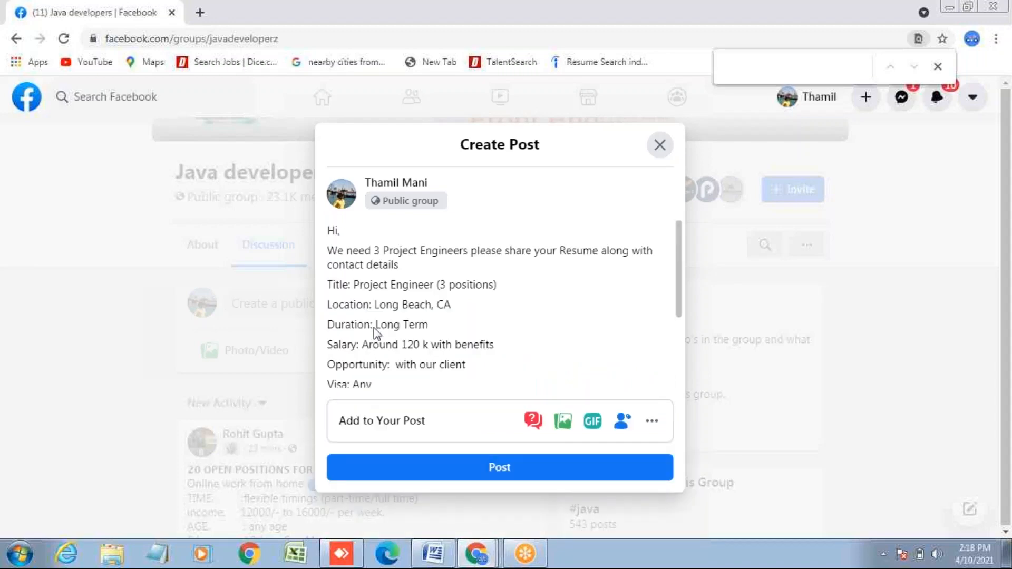
left_click(496, 471)
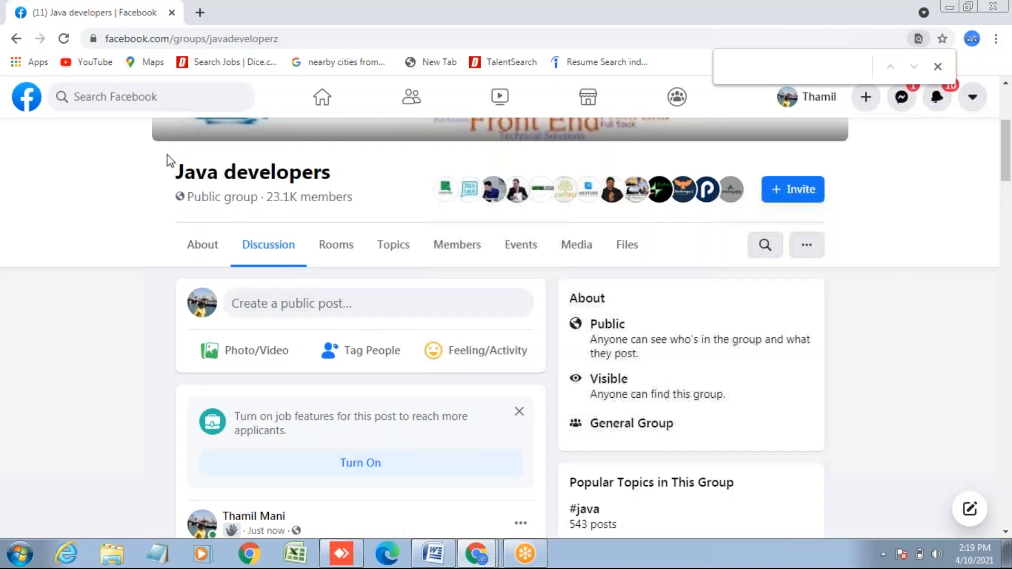
- Go back to the java developer group results and open the Java Tutorials and IT jobs group
left_click(16, 40)
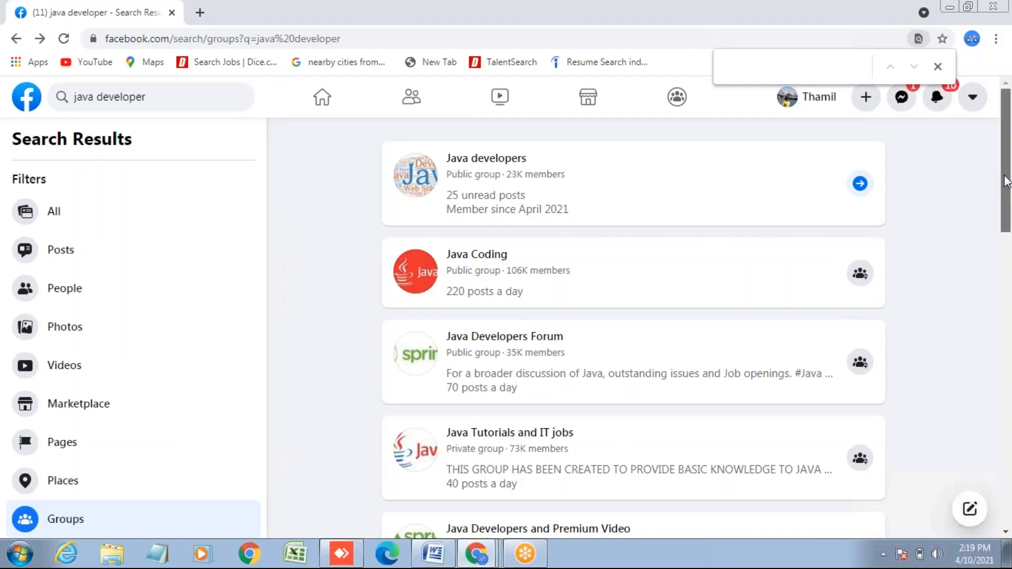
scroll(729, 327, "down", 3)
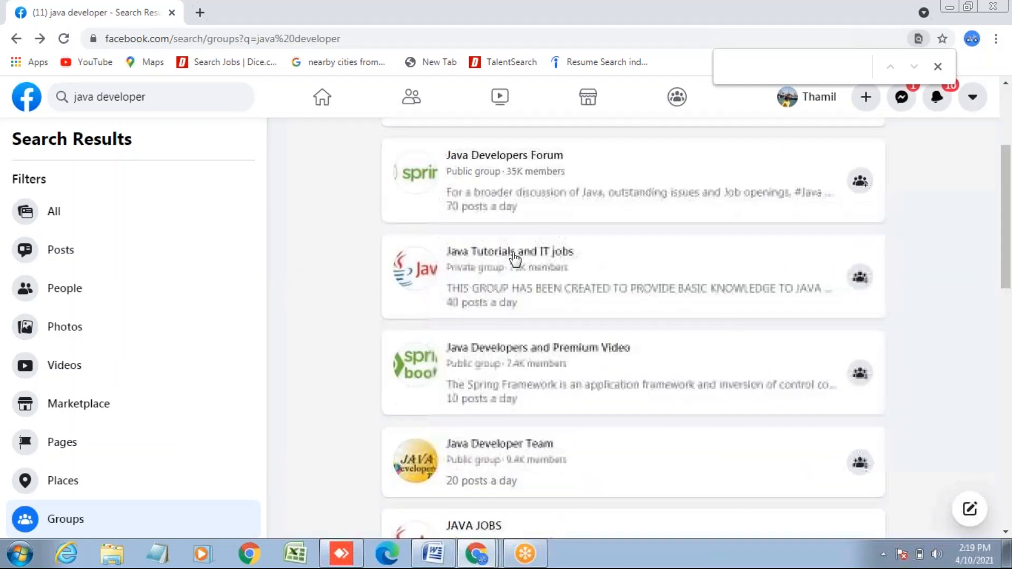
mouse_move(514, 257)
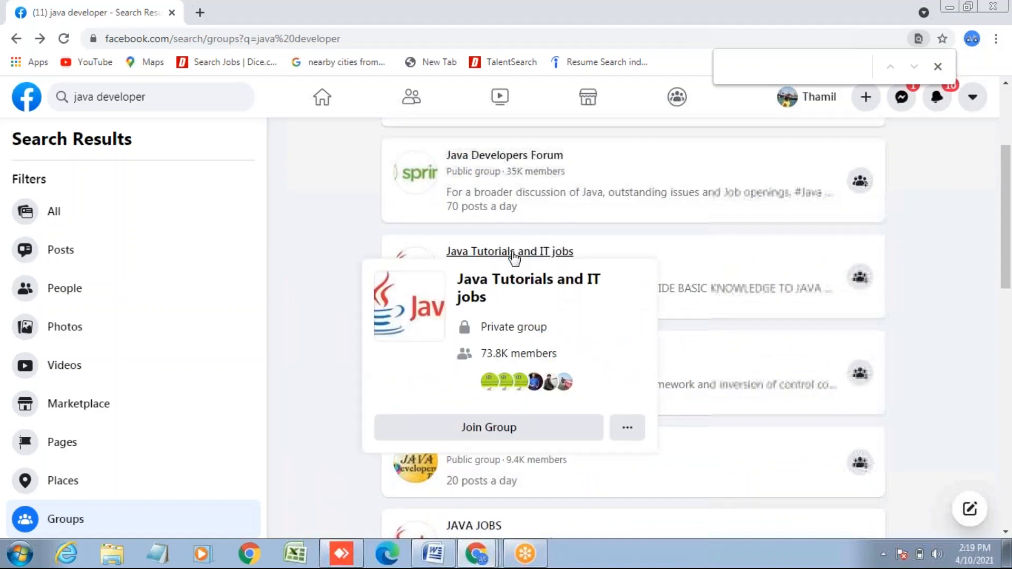
left_click(514, 252)
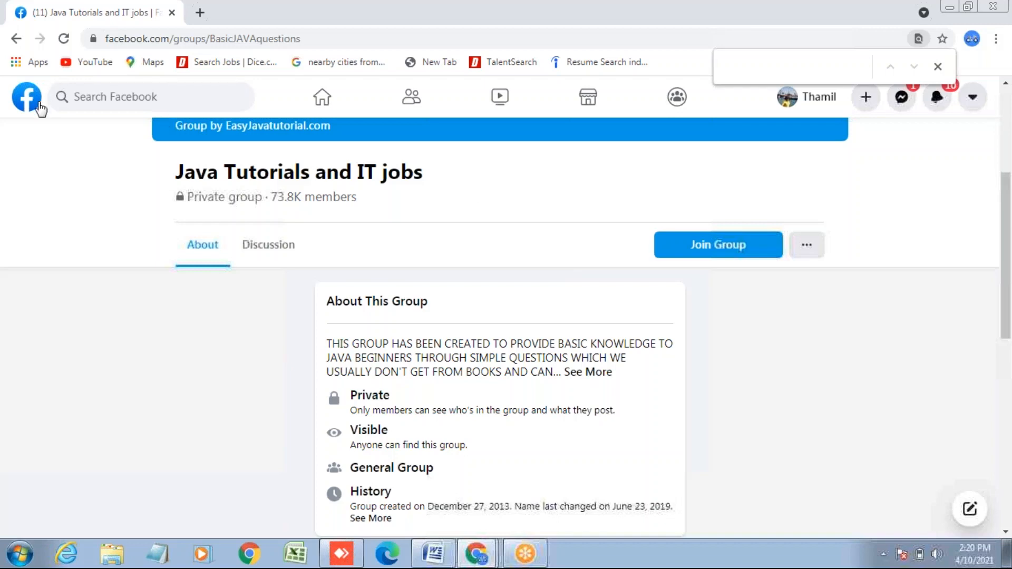
- Leave the Java Tutorials and IT jobs group for the Facebook home feed
left_click(322, 97)
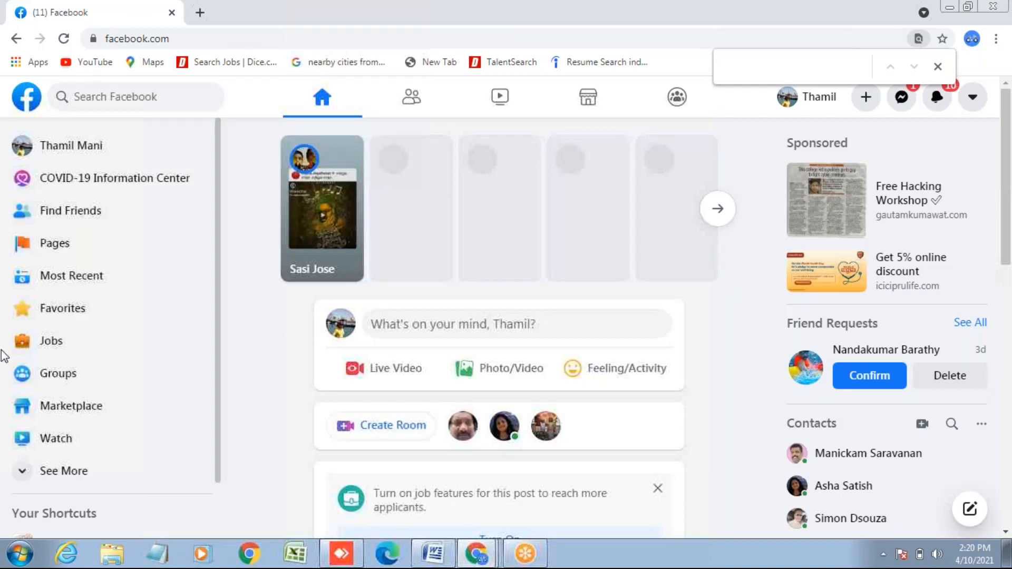
- Expand the home page's left shortcut list to reveal Ad Center, Ads Manager and Blood Donations
left_click(26, 475)
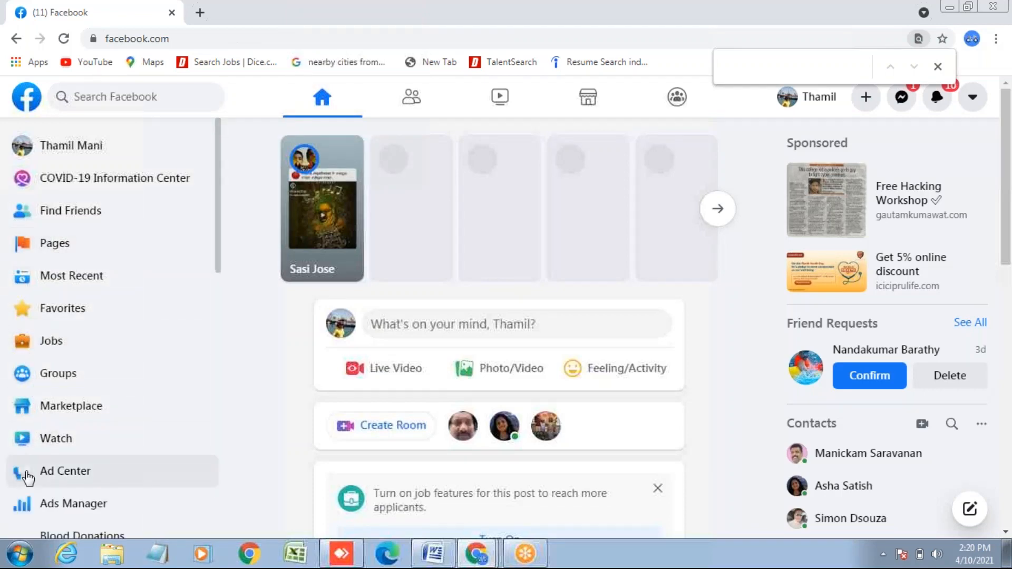